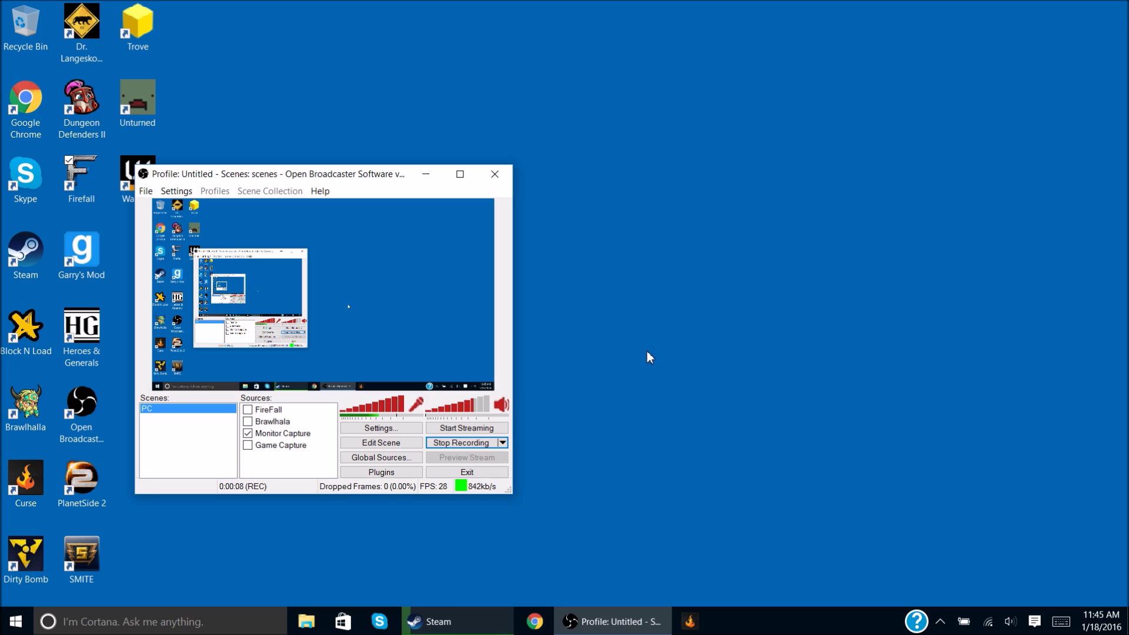
Step: Minimize Steam to reveal OBS, then briefly open and close the OBS settings
{"action": "left_click", "coordinate": [462, 615]}
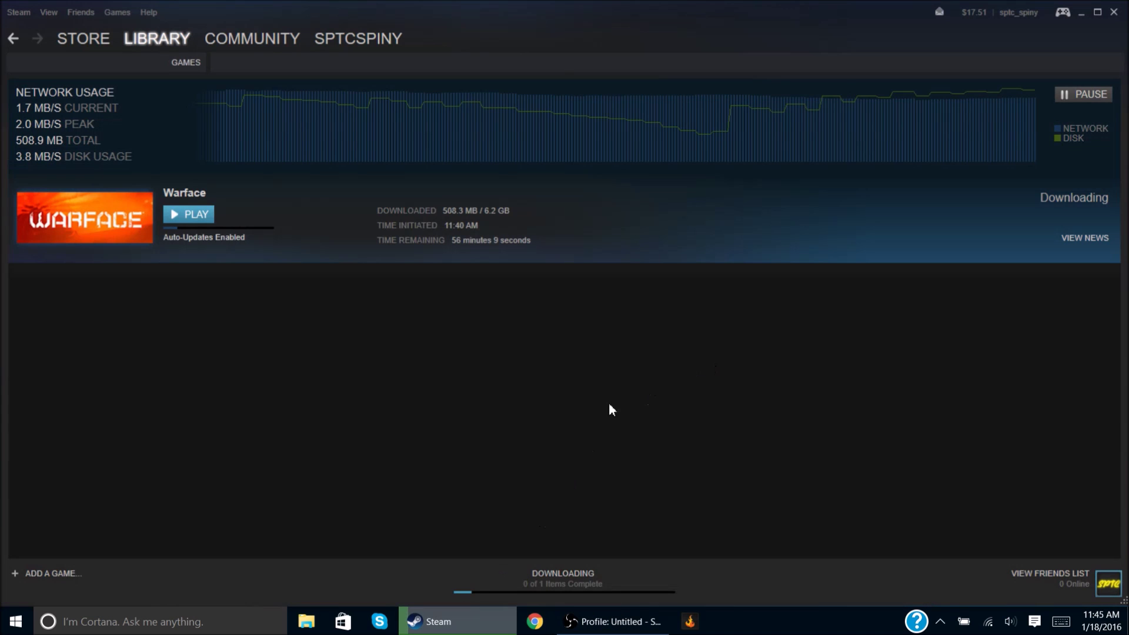
{"action": "left_click", "coordinate": [1084, 10]}
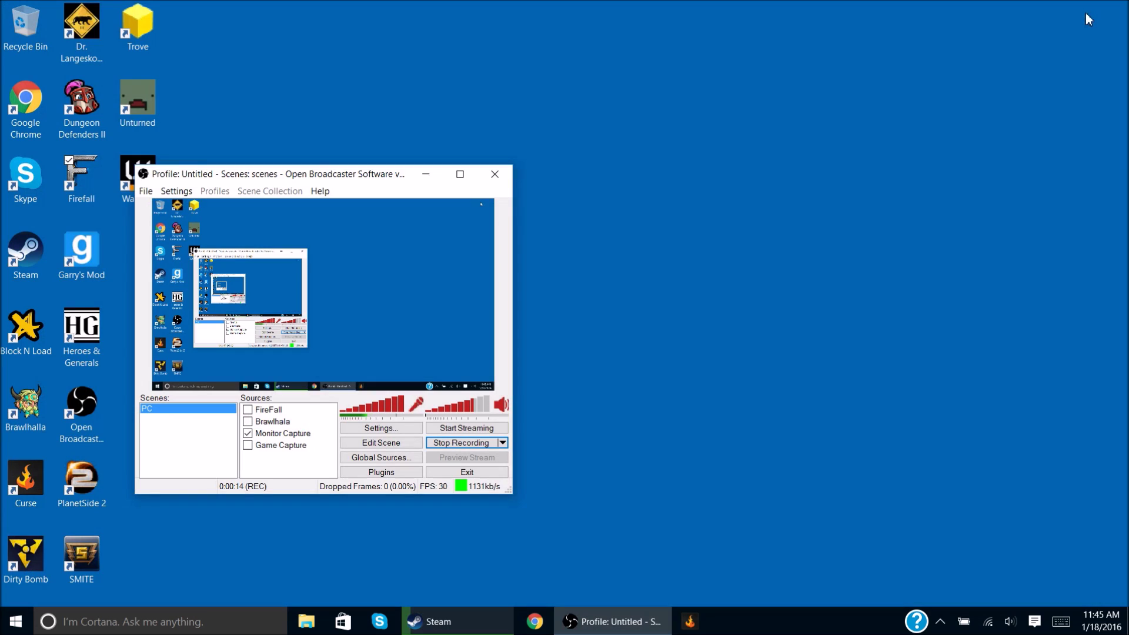
{"action": "left_click", "coordinate": [377, 430]}
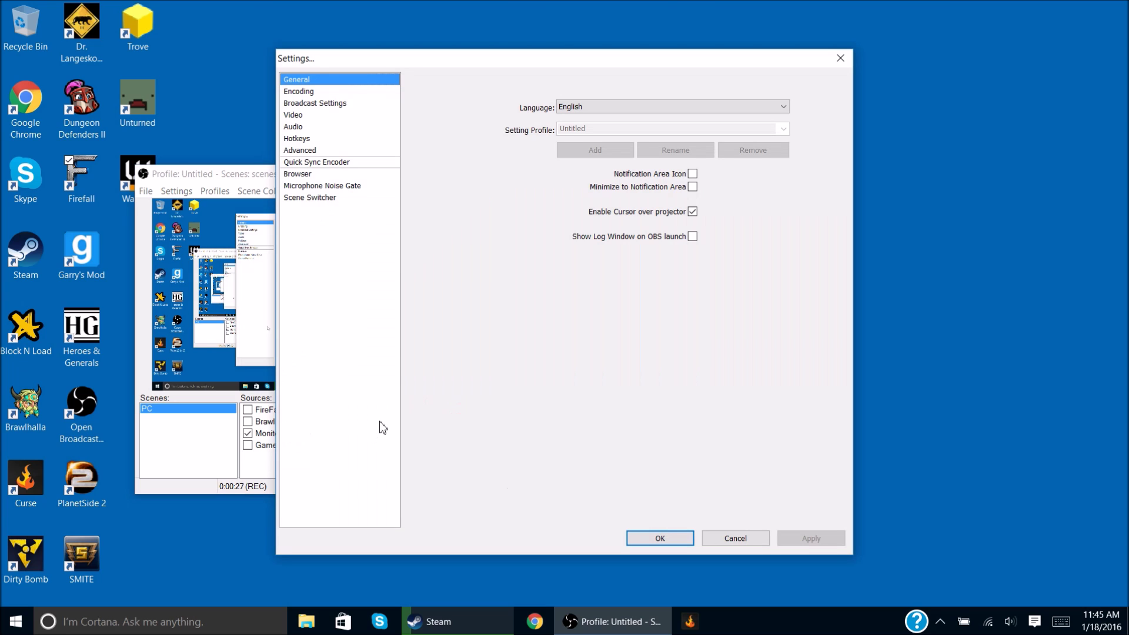
{"action": "left_click", "coordinate": [840, 57]}
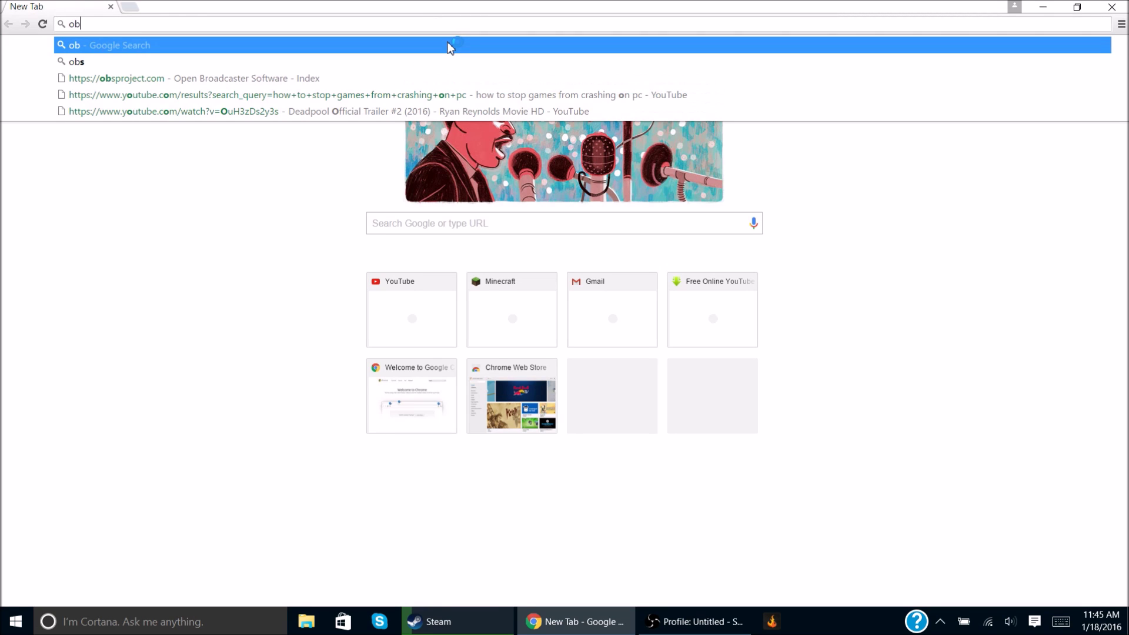
Step: Search Google for obs, view the obsproject.com Get OBS heading, then close Chrome
{"action": "key", "text": "Return"}
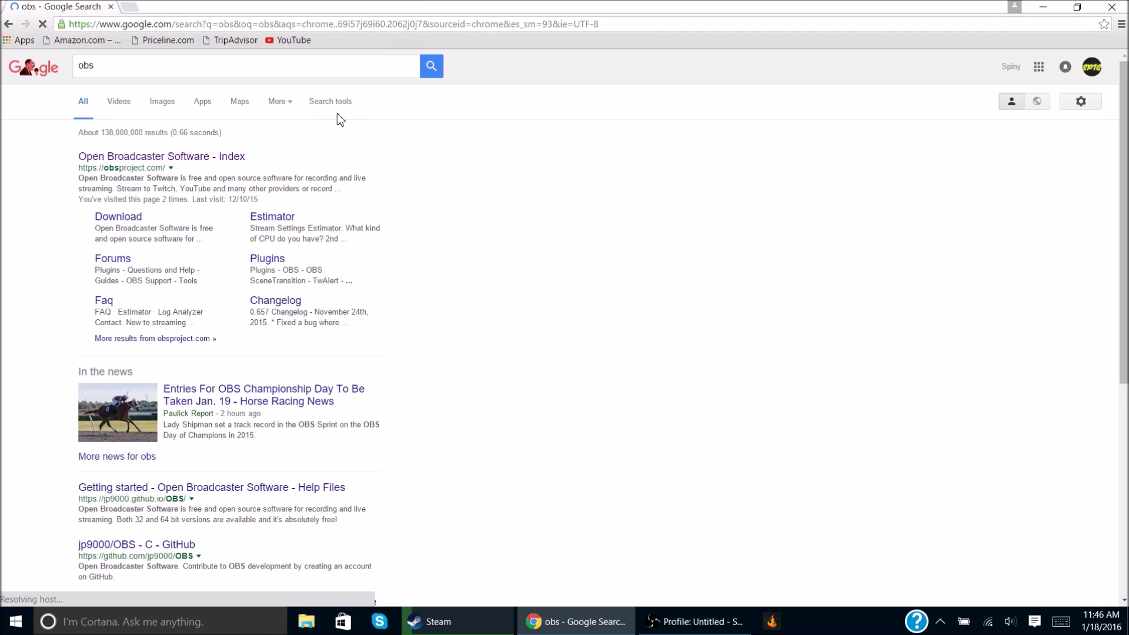
{"action": "scroll", "coordinate": [333, 114], "scroll_direction": "down", "scroll_amount": 1}
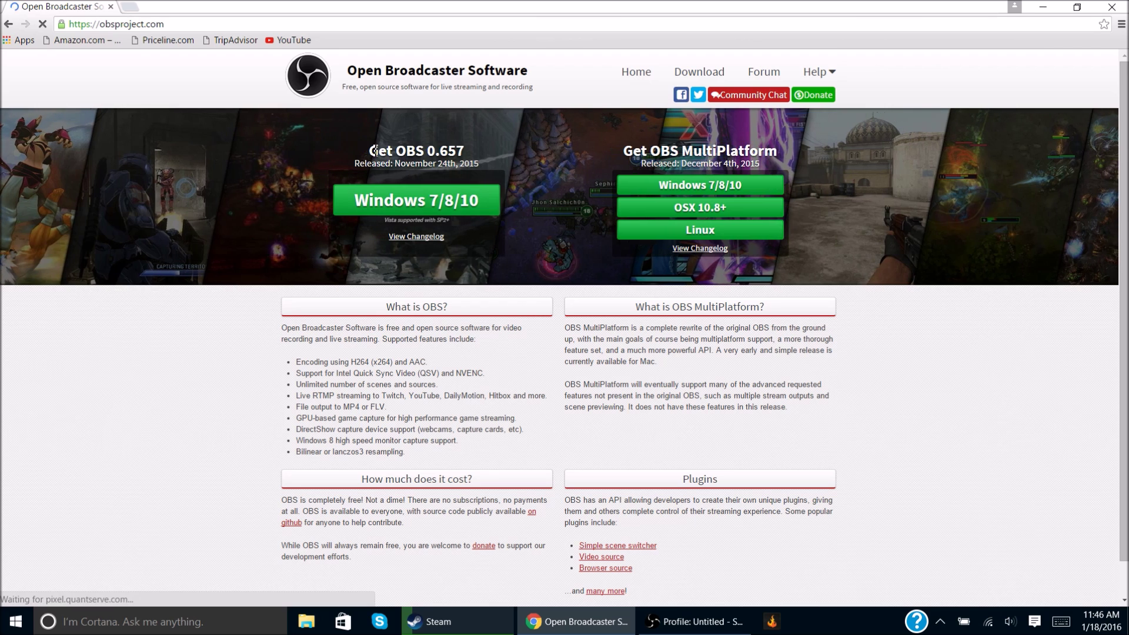
{"action": "left_click_drag", "start_coordinate": [367, 151], "coordinate": [485, 156]}
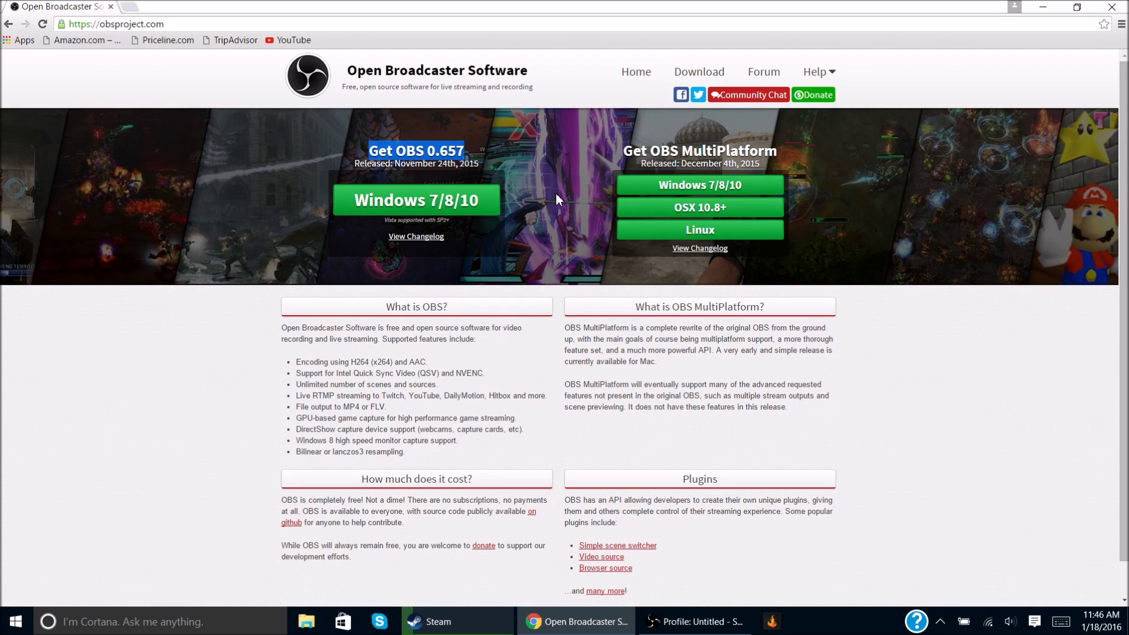
{"action": "left_click", "coordinate": [574, 150]}
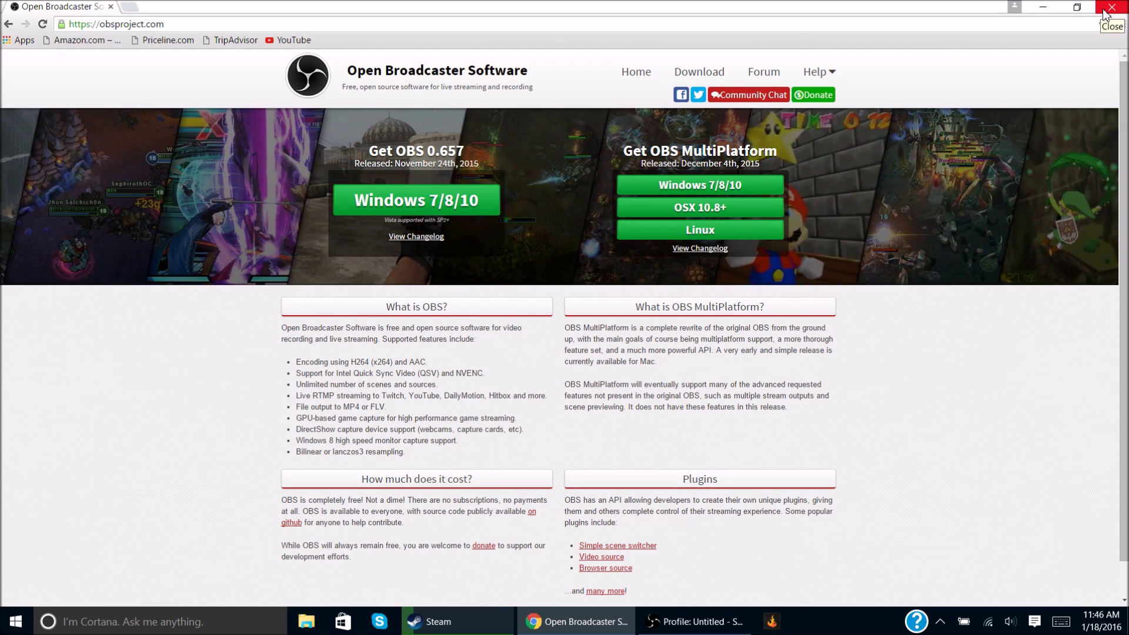
{"action": "left_click", "coordinate": [1043, 7]}
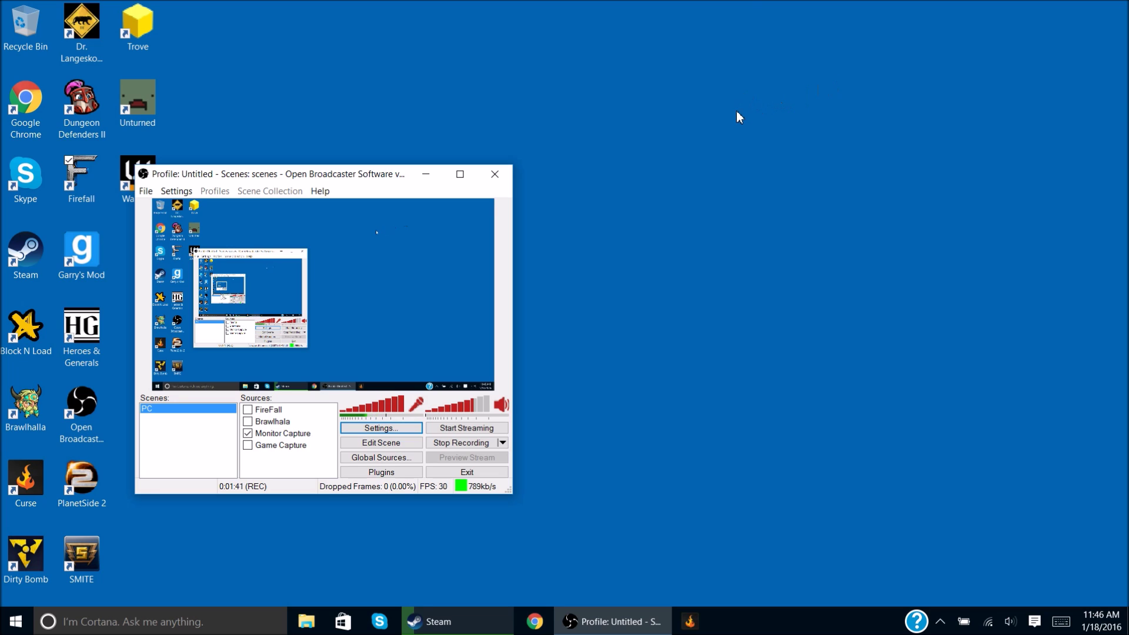
Step: Open OBS Settings, reposition the dialog on screen, and switch to the Encoding page
{"action": "left_click", "coordinate": [381, 428]}
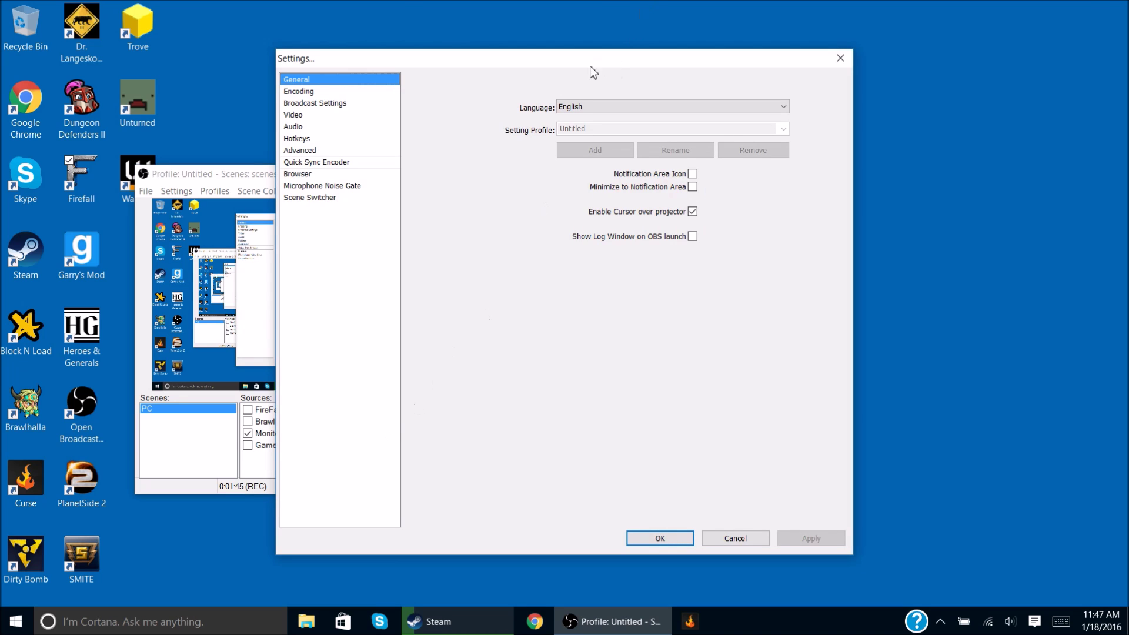
{"action": "left_click_drag", "start_coordinate": [573, 59], "coordinate": [824, 38]}
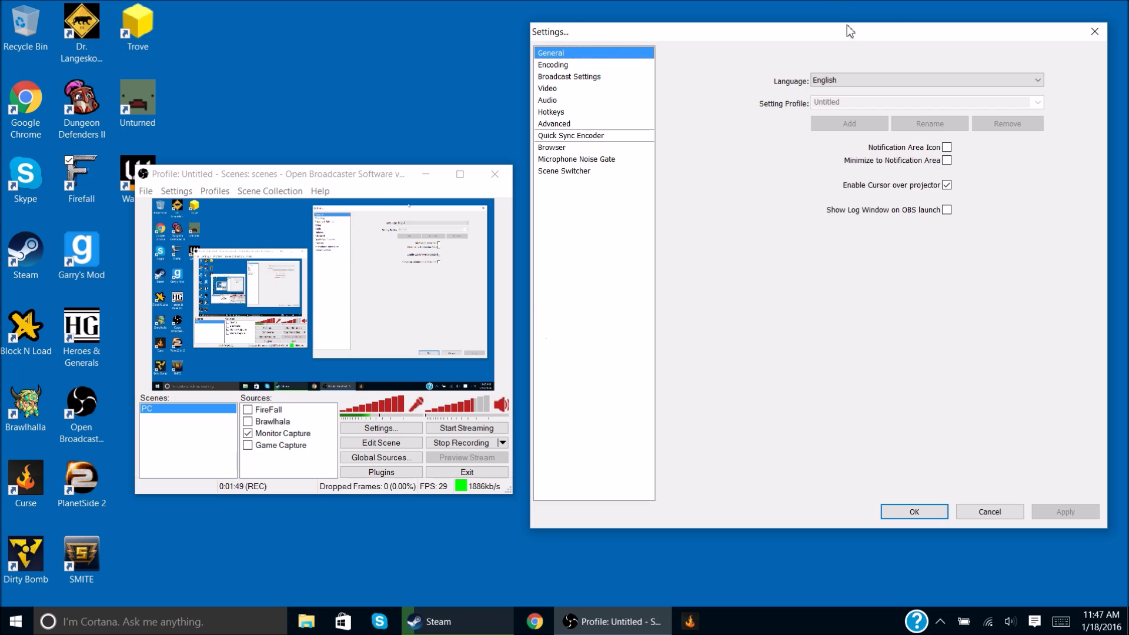
{"action": "left_click_drag", "start_coordinate": [850, 30], "coordinate": [874, 7]}
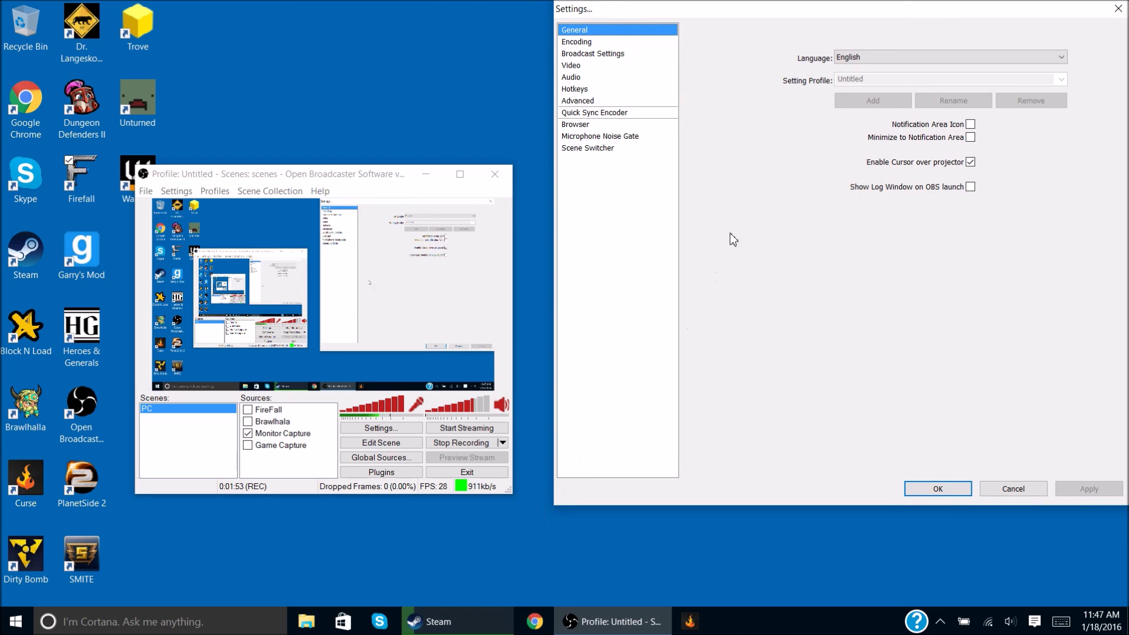
{"action": "left_click_drag", "start_coordinate": [772, 9], "coordinate": [506, 50]}
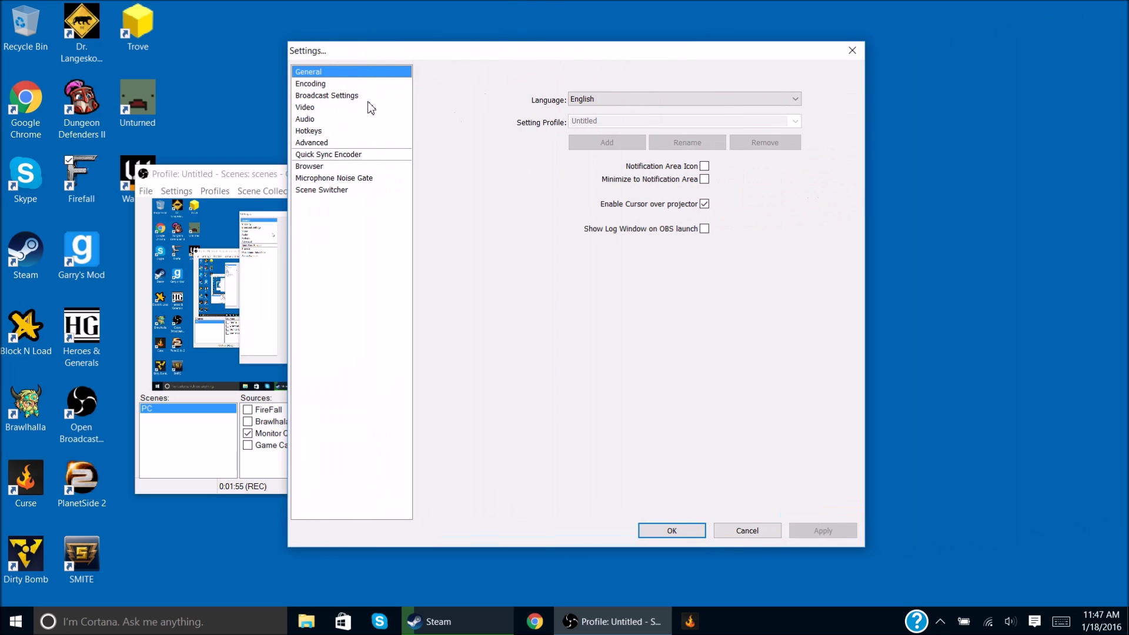
{"action": "left_click", "coordinate": [343, 83]}
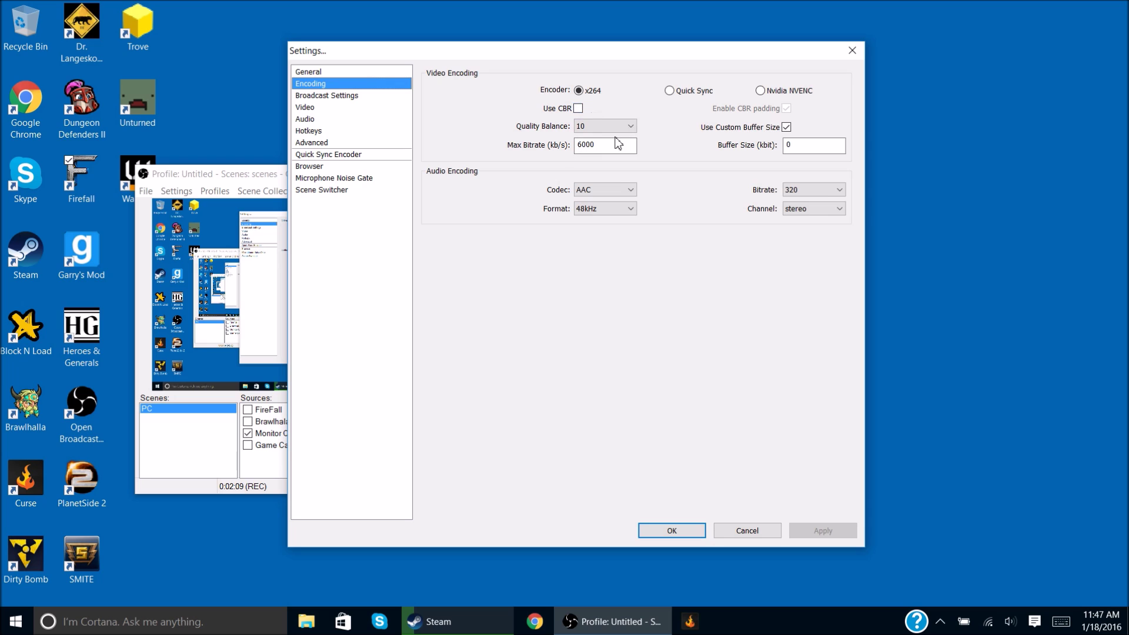
Step: Replace Max Bitrate 6000 with 3500, keep Quality Balance at 10, and apply
{"action": "mouse_move", "coordinate": [634, 144]}
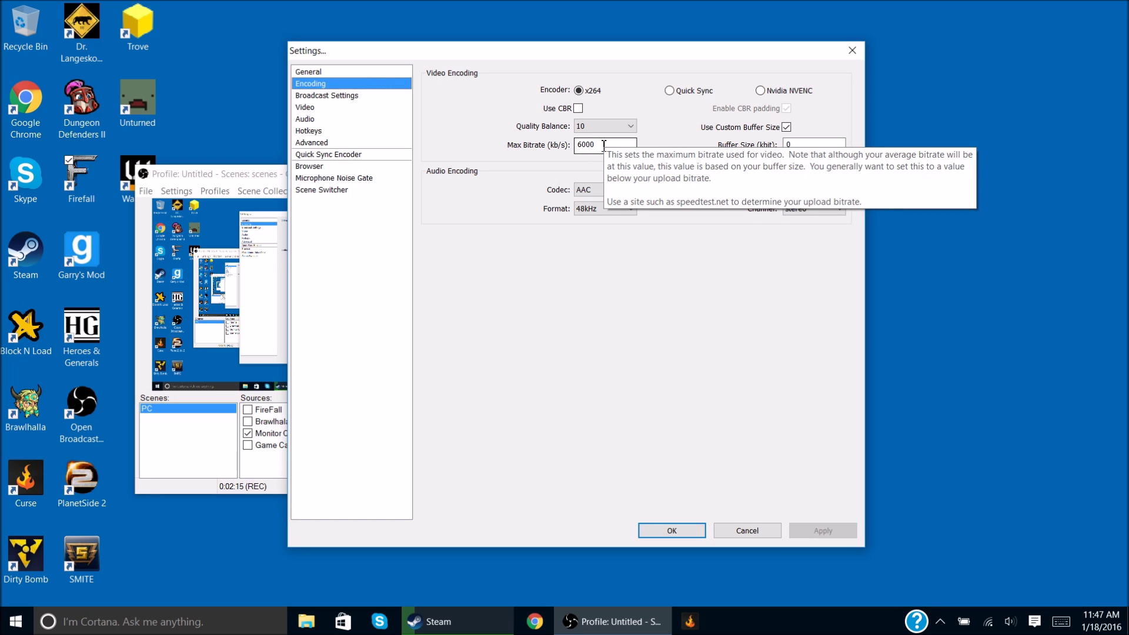
{"action": "left_click_drag", "start_coordinate": [604, 146], "coordinate": [555, 150]}
{"action": "key", "text": "BackSpace"}
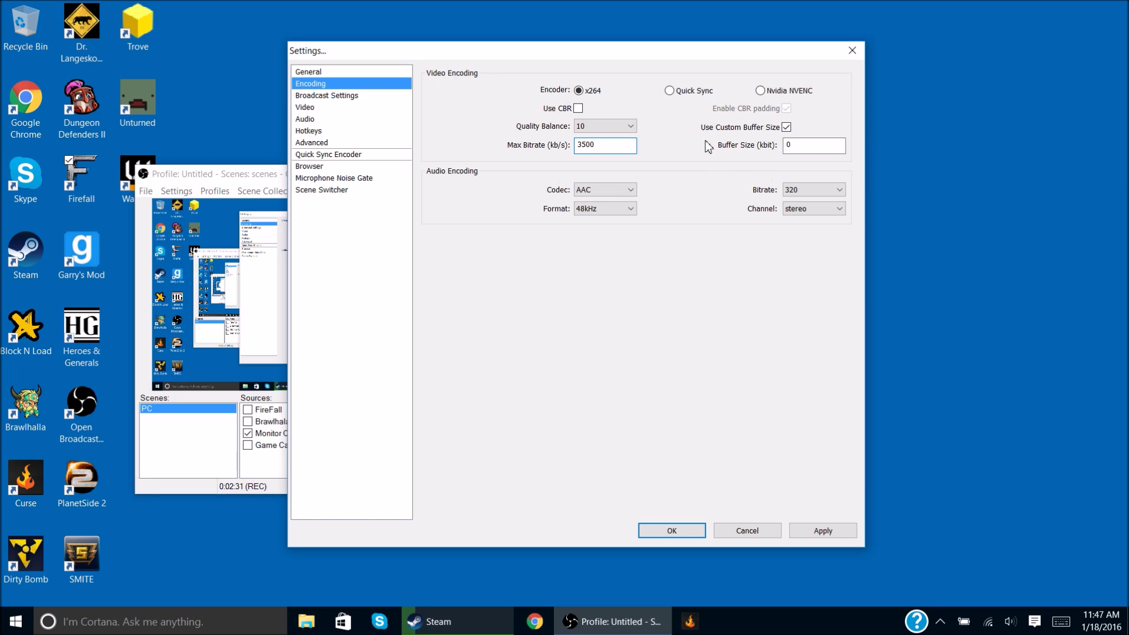
{"action": "left_click", "coordinate": [604, 126]}
{"action": "left_click", "coordinate": [604, 126]}
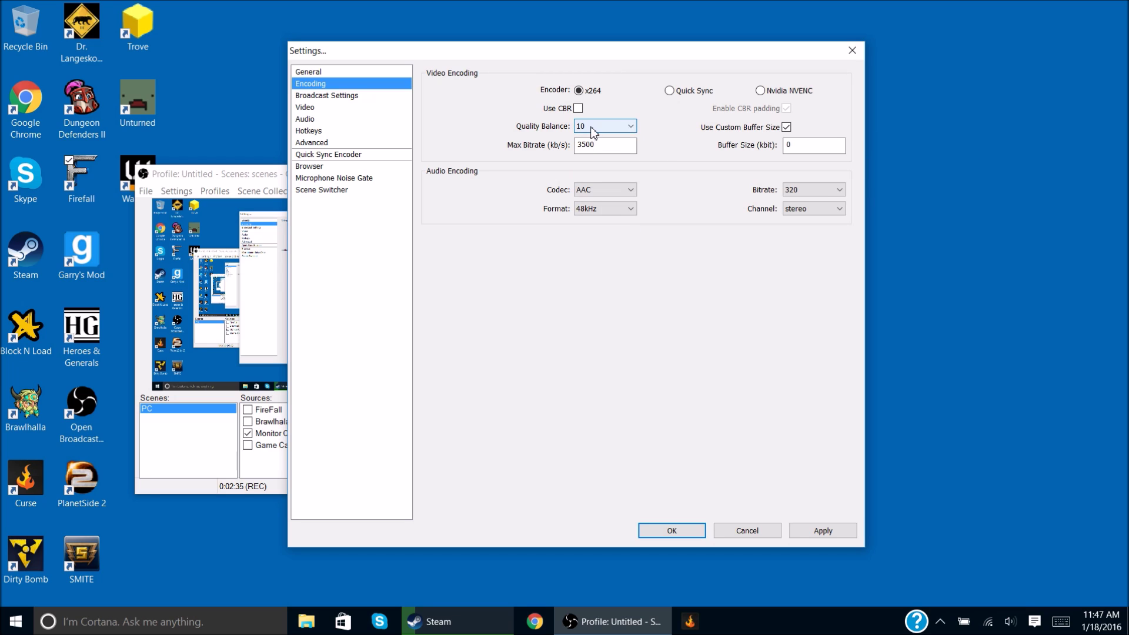
{"action": "left_click", "coordinate": [579, 126]}
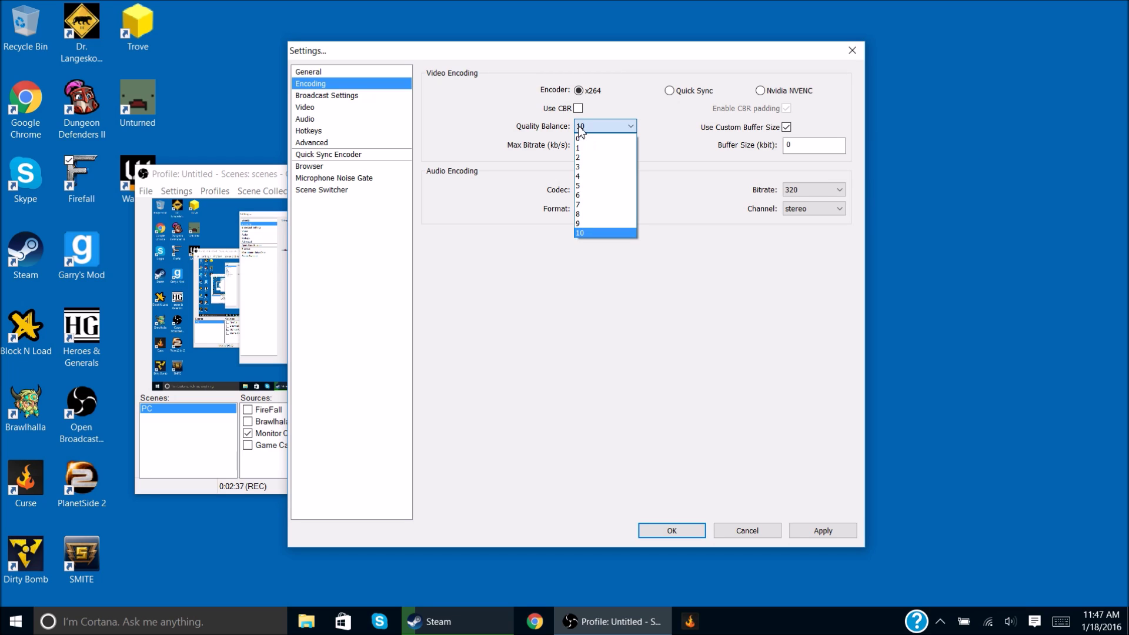
{"action": "left_click", "coordinate": [581, 127]}
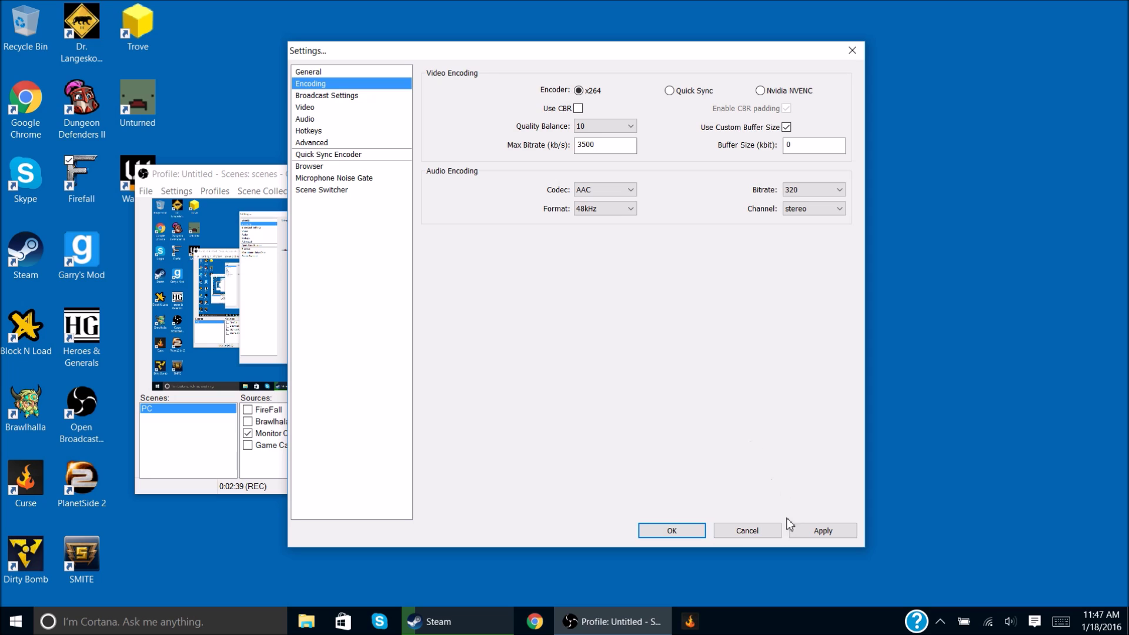
{"action": "left_click", "coordinate": [816, 534]}
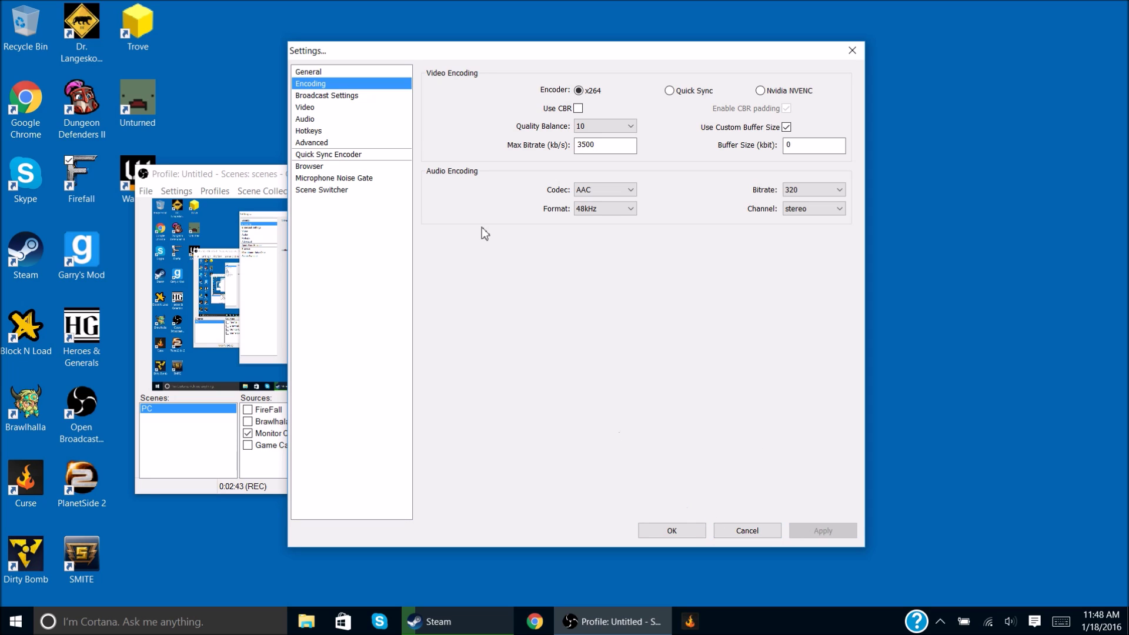
Step: Open Broadcast Settings and inspect the .mp4 extension in the recording file path
{"action": "left_click", "coordinate": [372, 95]}
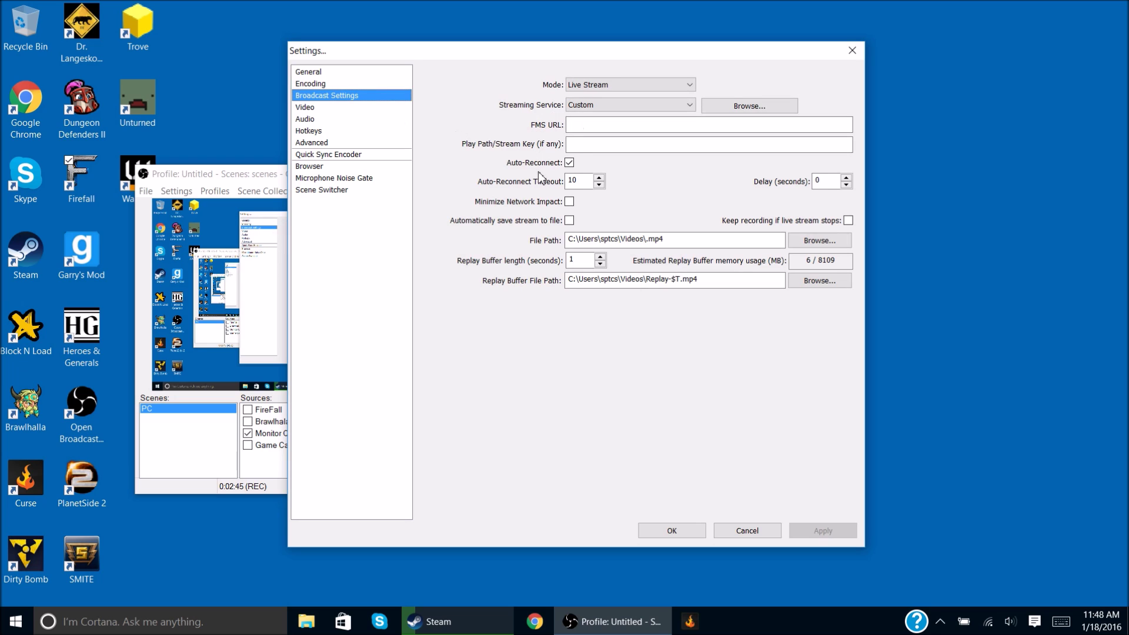
{"action": "left_click_drag", "start_coordinate": [668, 240], "coordinate": [647, 243]}
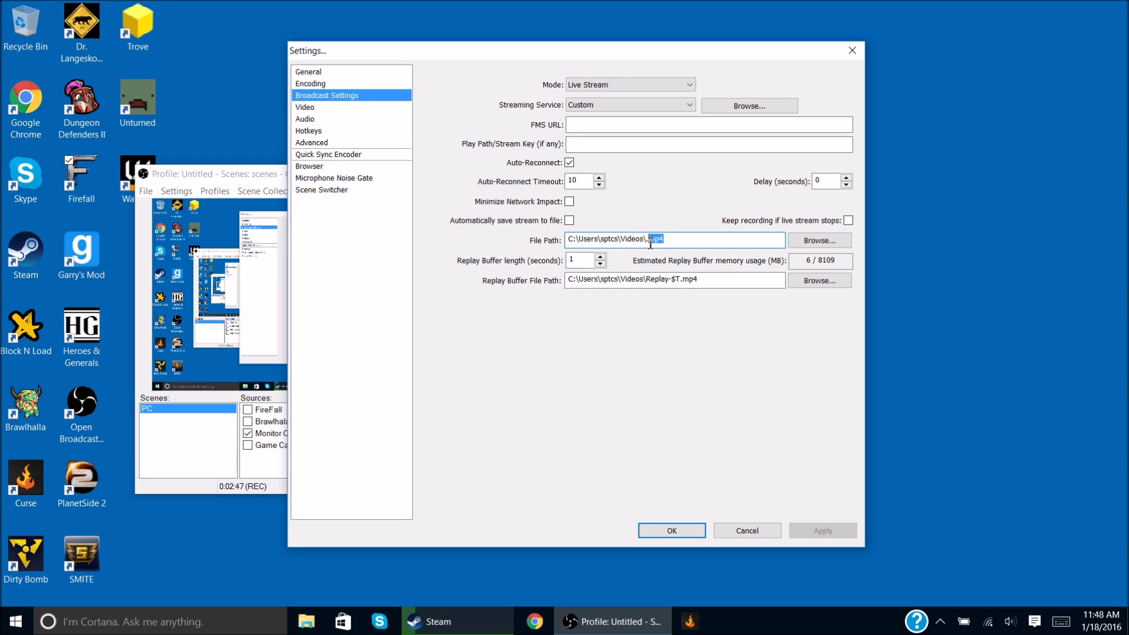
{"action": "left_click", "coordinate": [679, 239]}
Step: On the Video page, review the adapters and keep Resolution Downscale at None (1920x1080)
{"action": "left_click", "coordinate": [353, 106]}
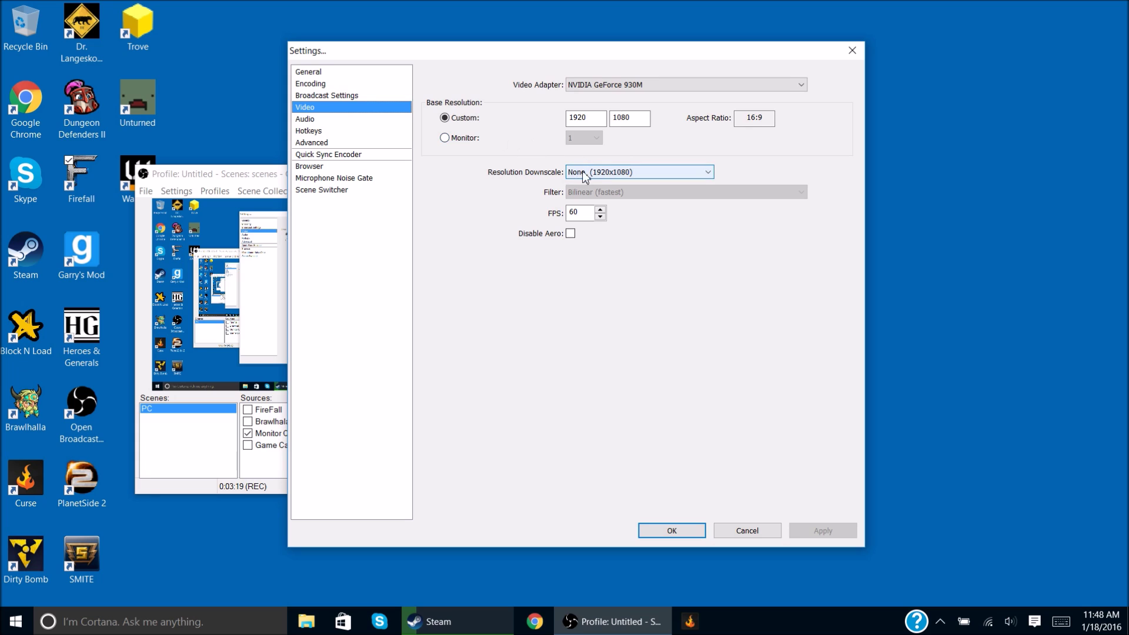
{"action": "left_click_drag", "start_coordinate": [484, 44], "coordinate": [582, 41]}
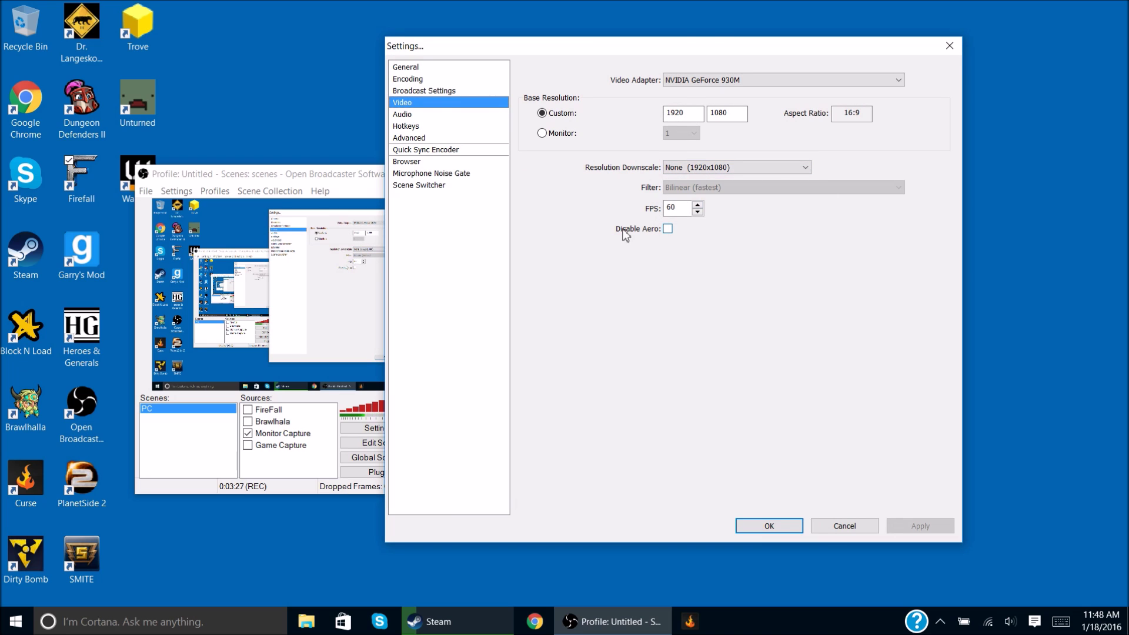
{"action": "left_click_drag", "start_coordinate": [670, 44], "coordinate": [631, 49]}
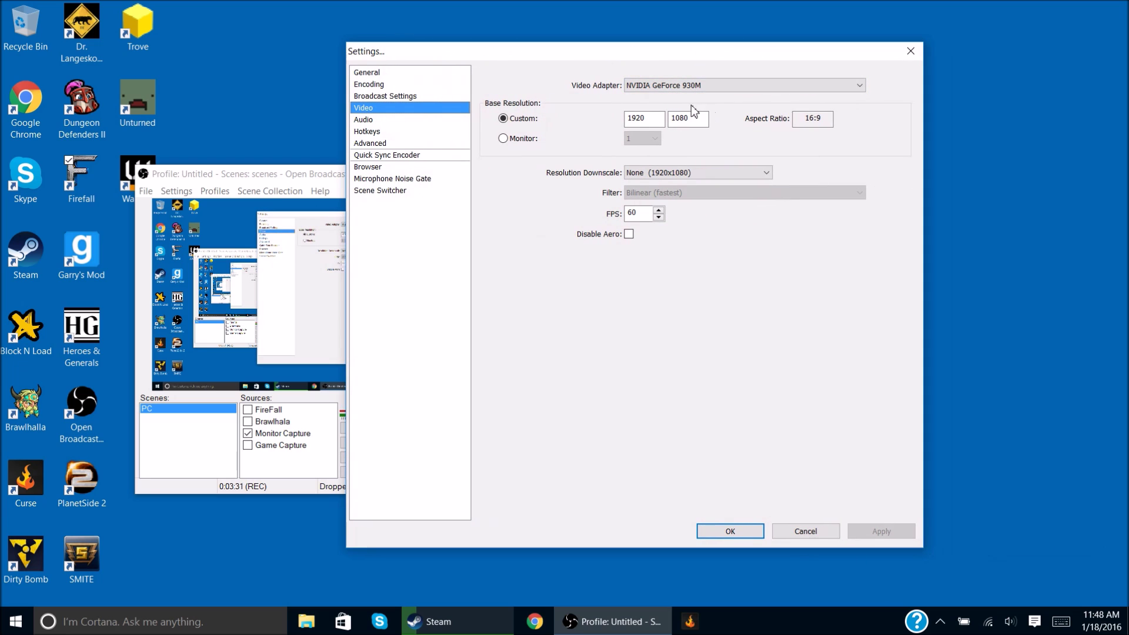
{"action": "left_click", "coordinate": [689, 86]}
{"action": "left_click", "coordinate": [677, 95]}
{"action": "left_click", "coordinate": [677, 173]}
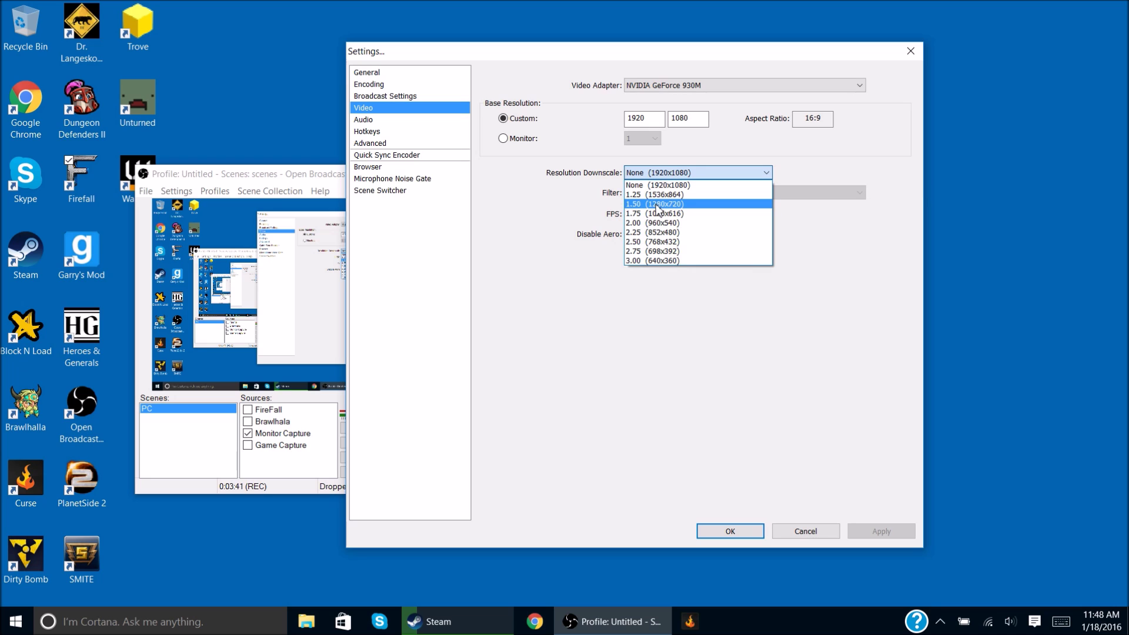
{"action": "left_click", "coordinate": [655, 173]}
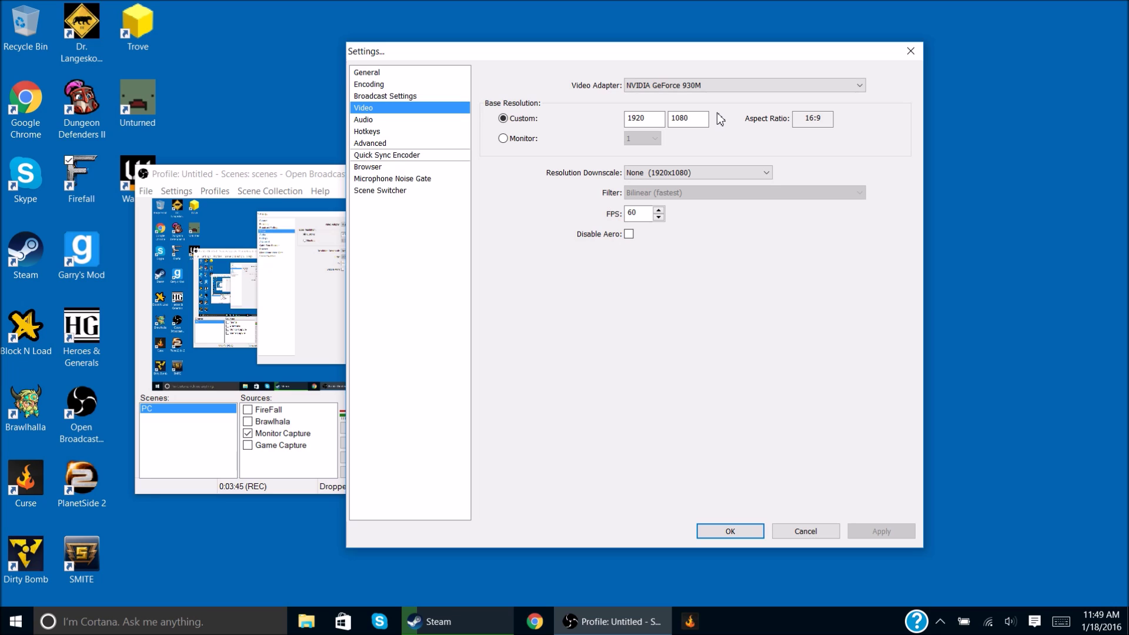
{"action": "left_click", "coordinate": [682, 172]}
Step: Close the downscale list unchanged, then open and close File Explorer
{"action": "left_click", "coordinate": [682, 172]}
{"action": "left_click", "coordinate": [16, 622]}
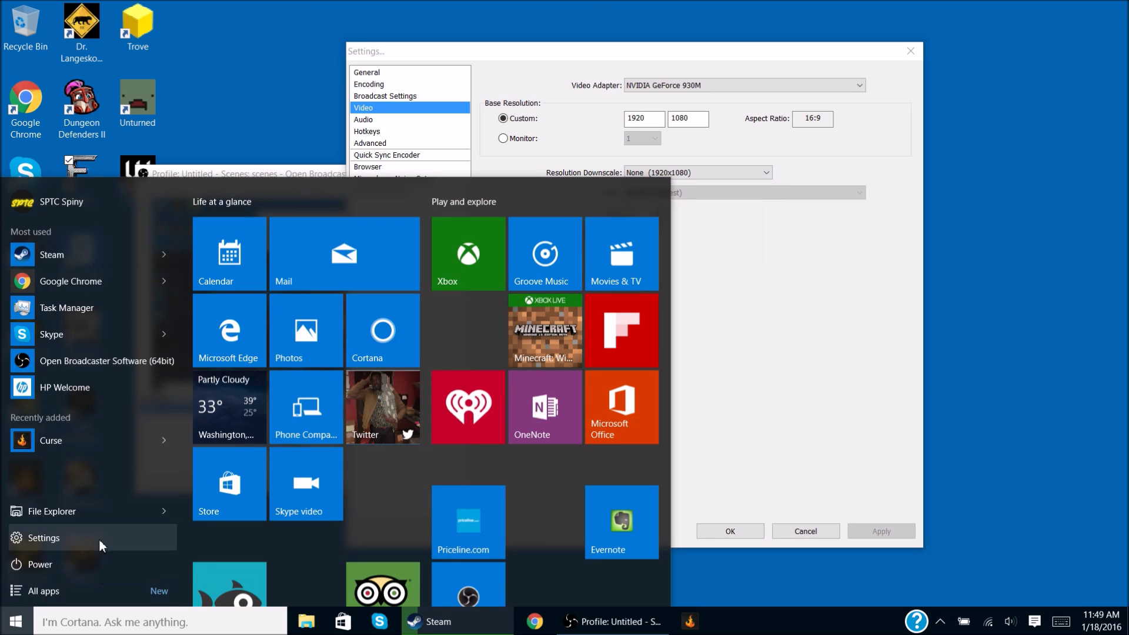
{"action": "left_click", "coordinate": [160, 513]}
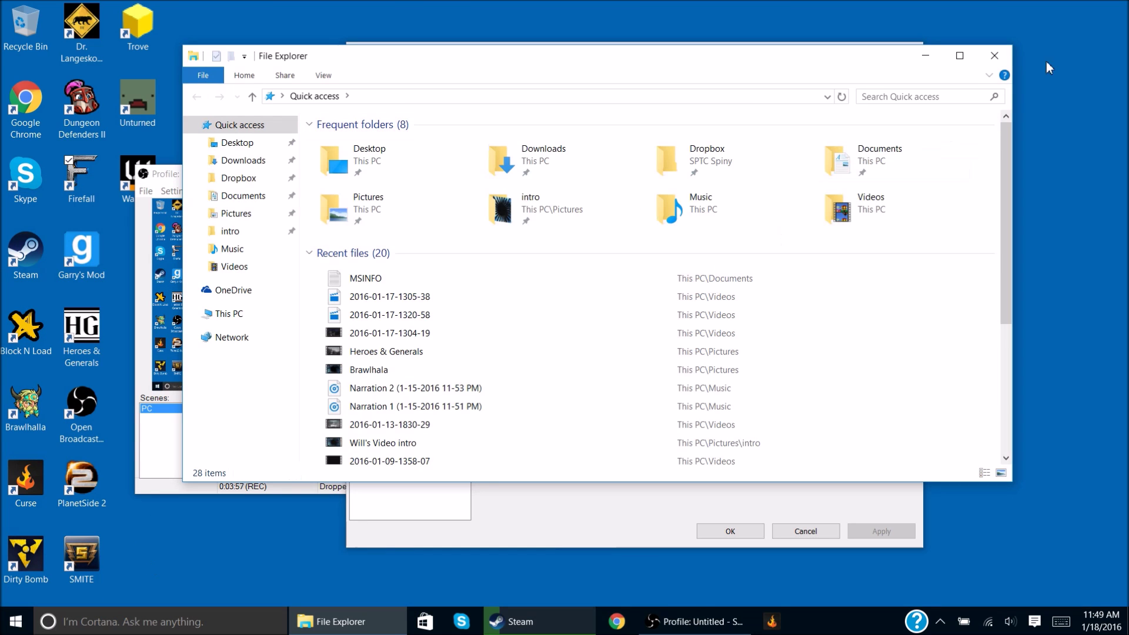
{"action": "left_click", "coordinate": [995, 55]}
Step: View the computer's System properties via File Explorer's Start menu entry, maximized, then close it
{"action": "left_click", "coordinate": [16, 621]}
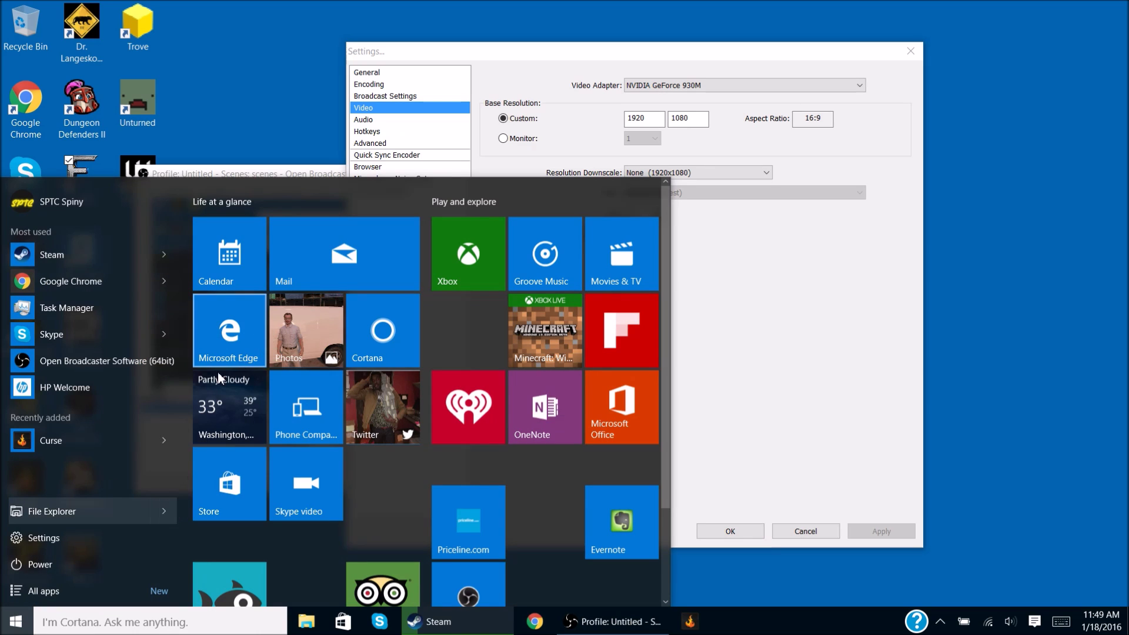
{"action": "right_click", "coordinate": [162, 510]}
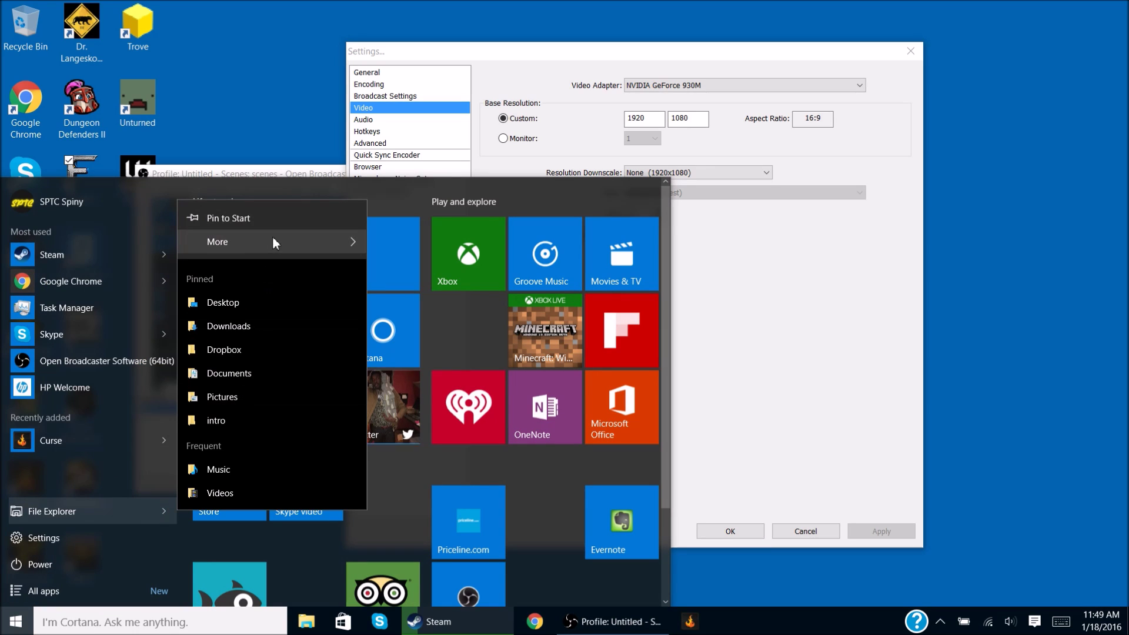
{"action": "mouse_move", "coordinate": [282, 242]}
{"action": "left_click", "coordinate": [470, 294]}
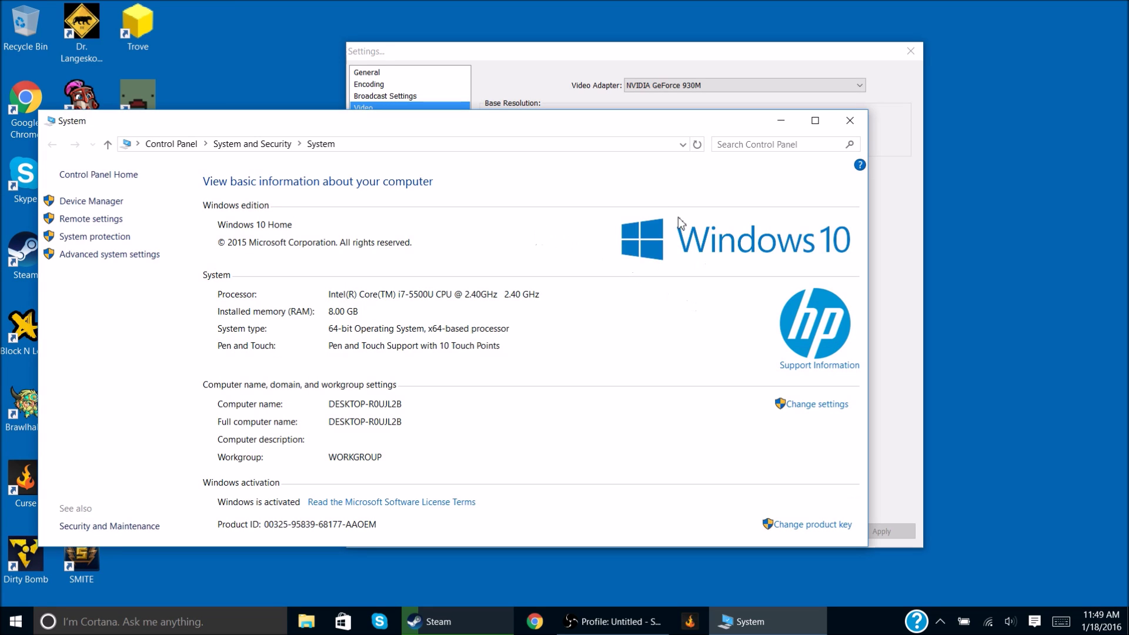
{"action": "left_click", "coordinate": [815, 121]}
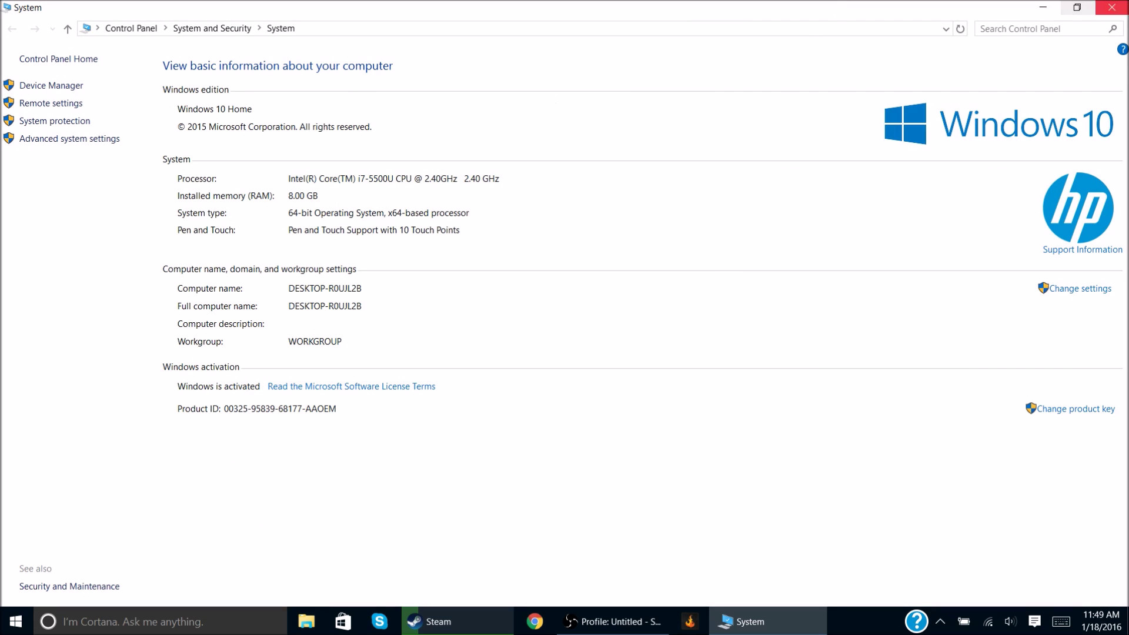
{"action": "left_click", "coordinate": [1112, 7]}
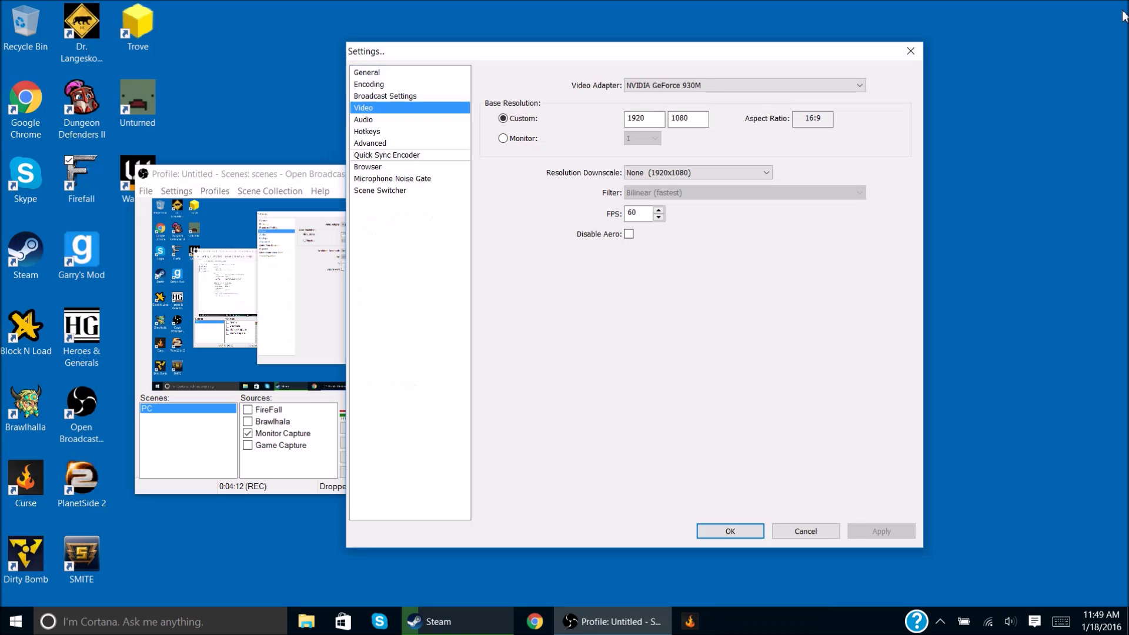
Step: Search Windows for 'disp' and open Display settings
{"action": "left_click", "coordinate": [139, 623]}
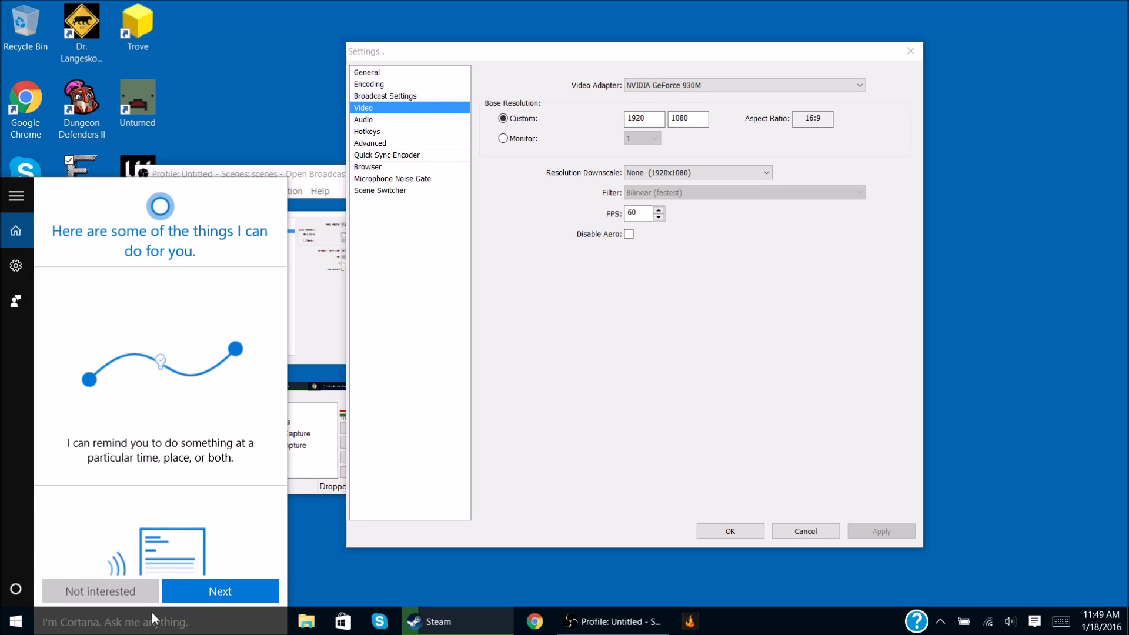
{"action": "type", "text": "di"}
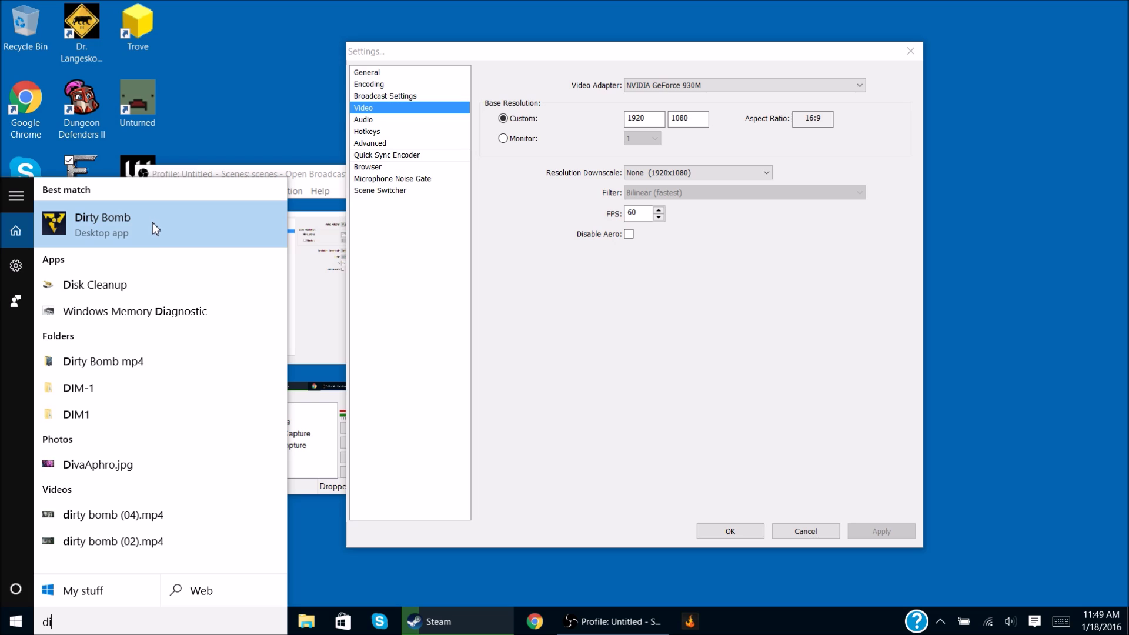
{"action": "type", "text": "sp"}
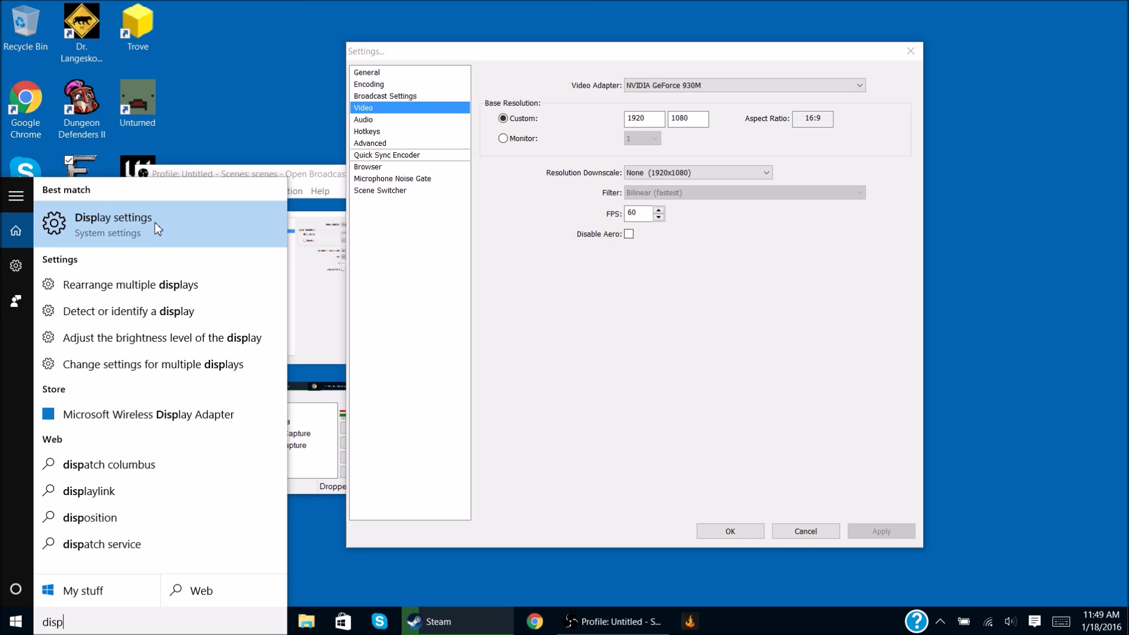
{"action": "left_click", "coordinate": [156, 227]}
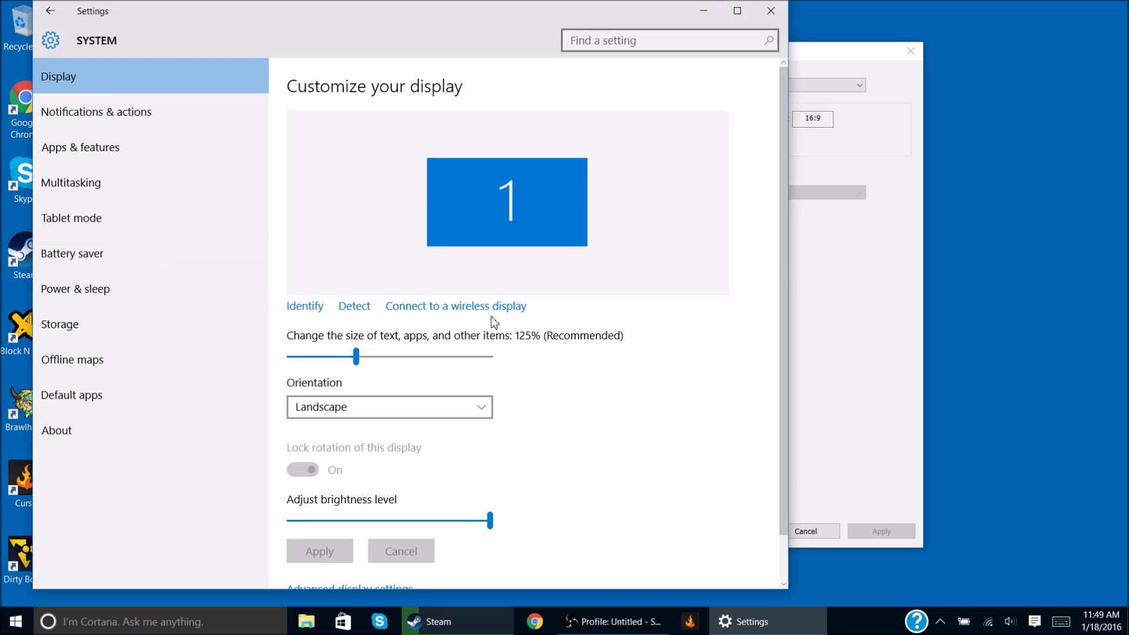
Step: Maximize Display settings, identify the screen as display 1, and confirm no second display is detected
{"action": "scroll", "coordinate": [532, 356], "scroll_direction": "down", "scroll_amount": 1}
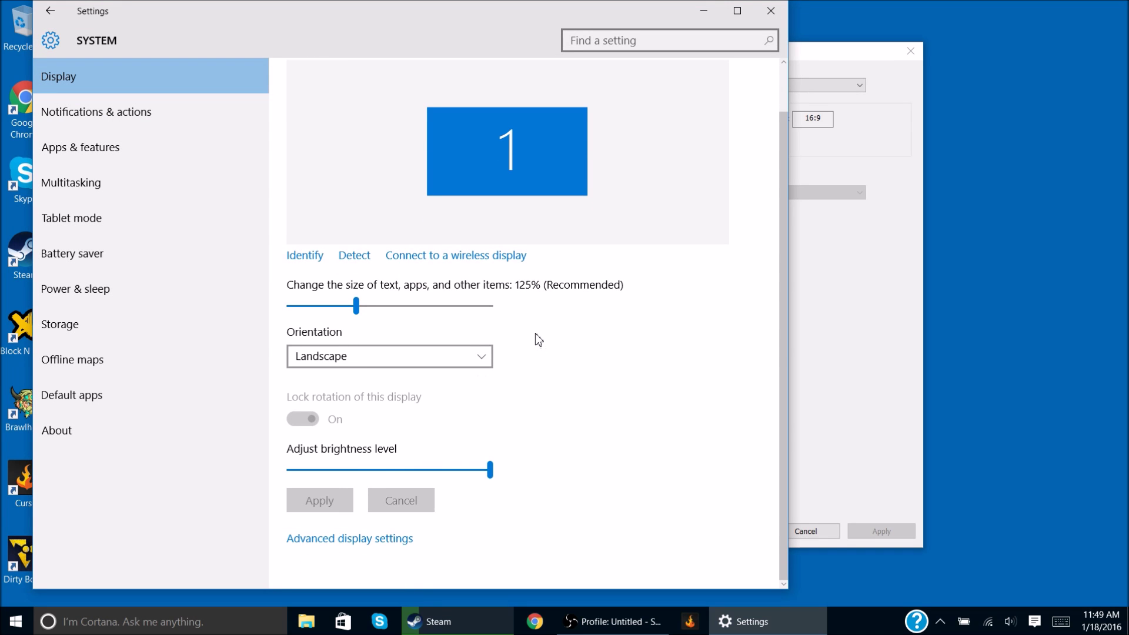
{"action": "scroll", "coordinate": [537, 337], "scroll_direction": "up", "scroll_amount": 1}
{"action": "left_click", "coordinate": [735, 9]}
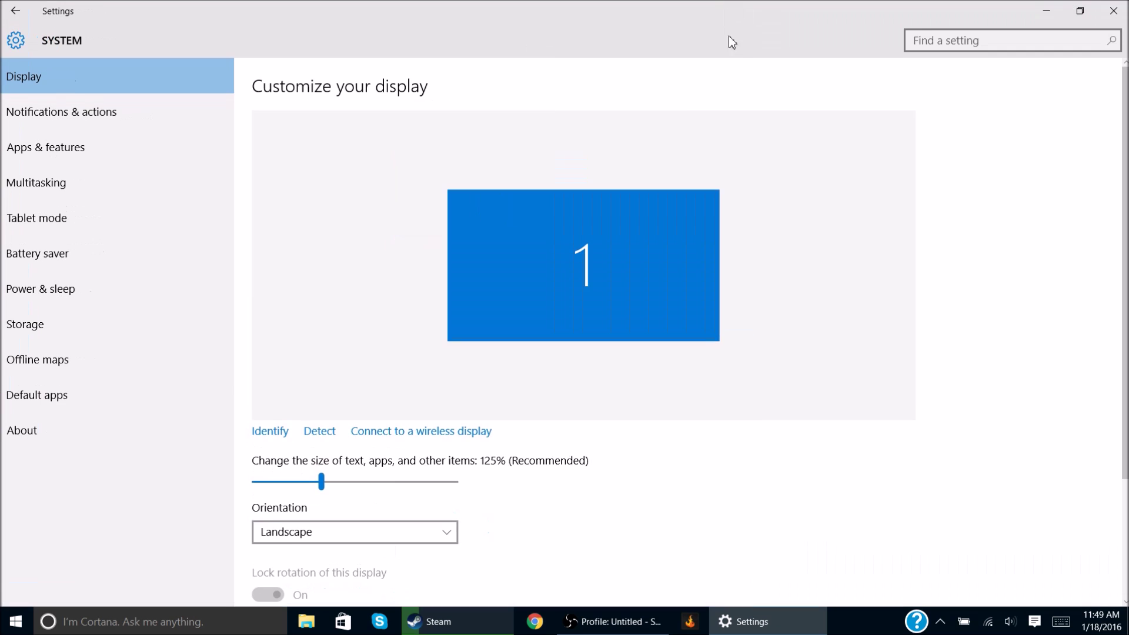
{"action": "scroll", "coordinate": [718, 118], "scroll_direction": "down", "scroll_amount": 3}
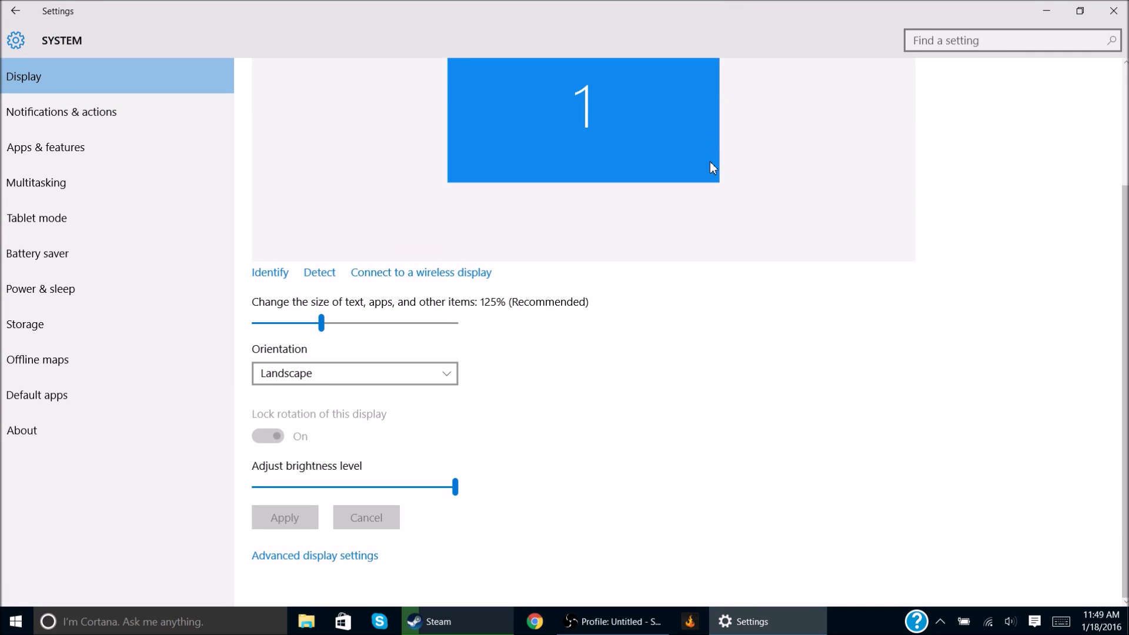
{"action": "scroll", "coordinate": [709, 161], "scroll_direction": "up", "scroll_amount": 3}
{"action": "scroll", "coordinate": [706, 159], "scroll_direction": "down", "scroll_amount": 3}
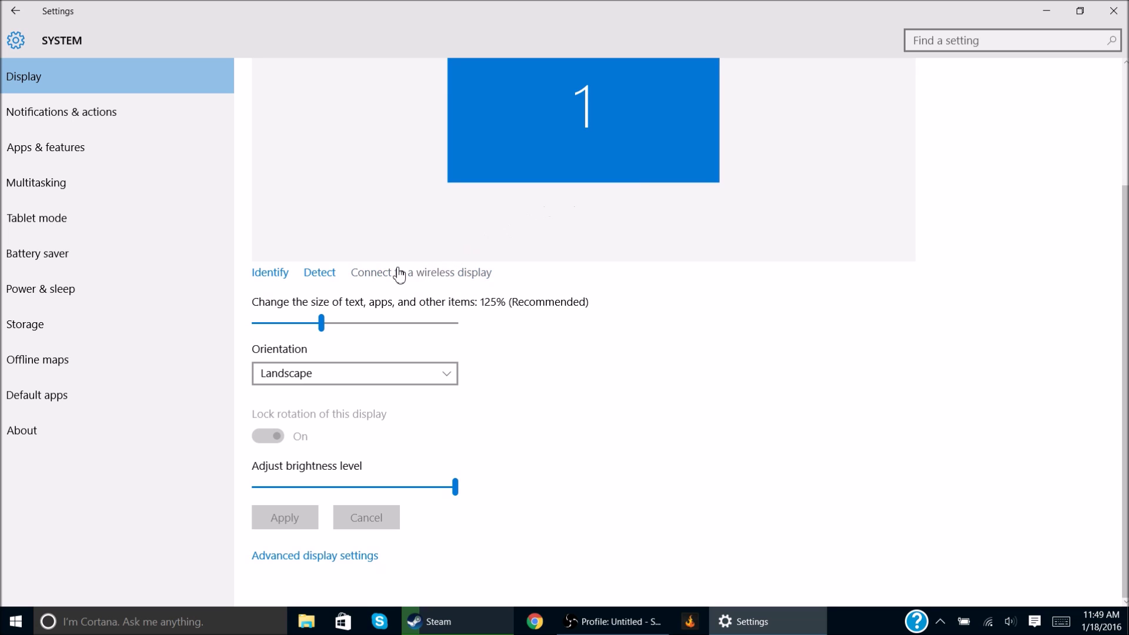
{"action": "scroll", "coordinate": [341, 267], "scroll_direction": "up", "scroll_amount": 3}
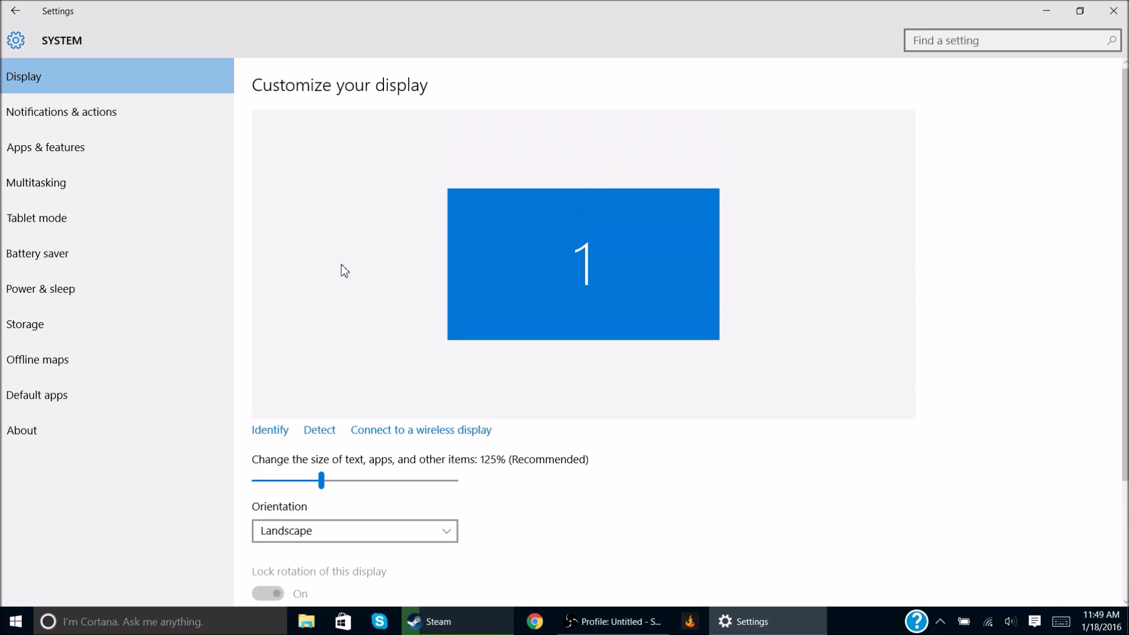
{"action": "left_click", "coordinate": [264, 432]}
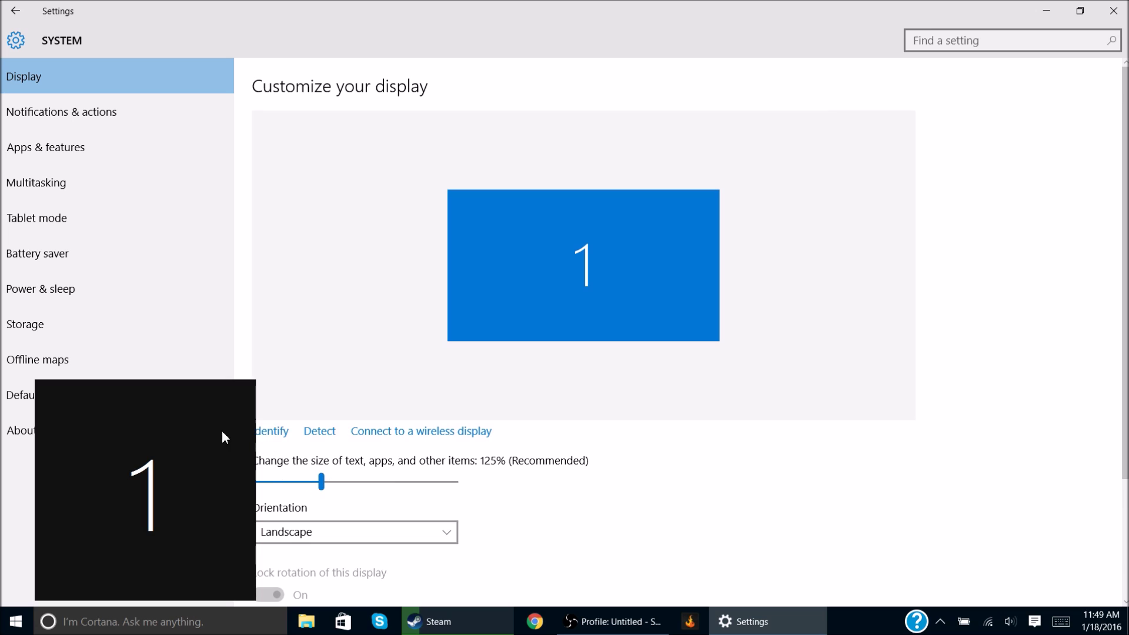
{"action": "left_click", "coordinate": [321, 435]}
Step: Keep the orientation at Landscape, then go to Advanced display settings
{"action": "scroll", "coordinate": [688, 385], "scroll_direction": "down", "scroll_amount": 3}
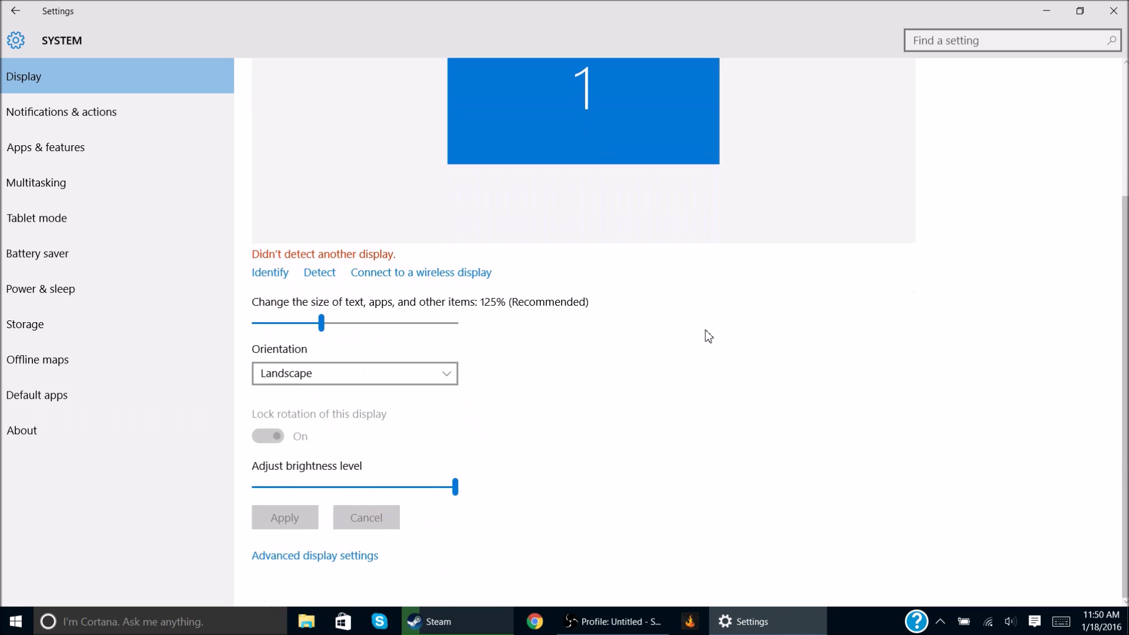
{"action": "left_click", "coordinate": [403, 373]}
{"action": "left_click", "coordinate": [402, 372]}
{"action": "scroll", "coordinate": [594, 343], "scroll_direction": "up", "scroll_amount": 3}
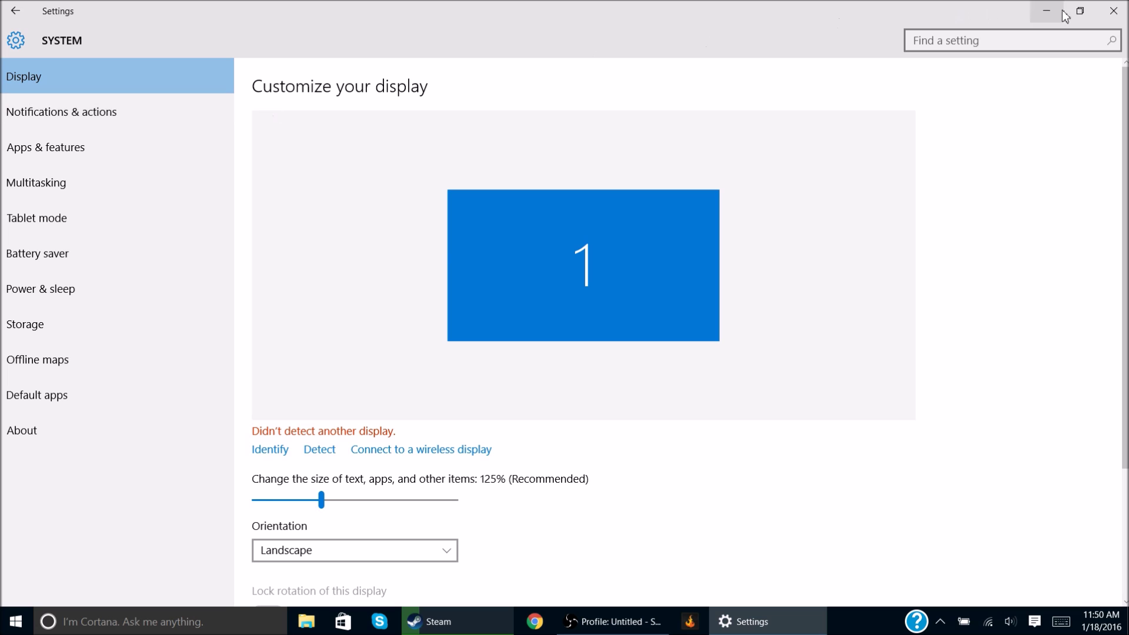
{"action": "left_click", "coordinate": [1114, 11]}
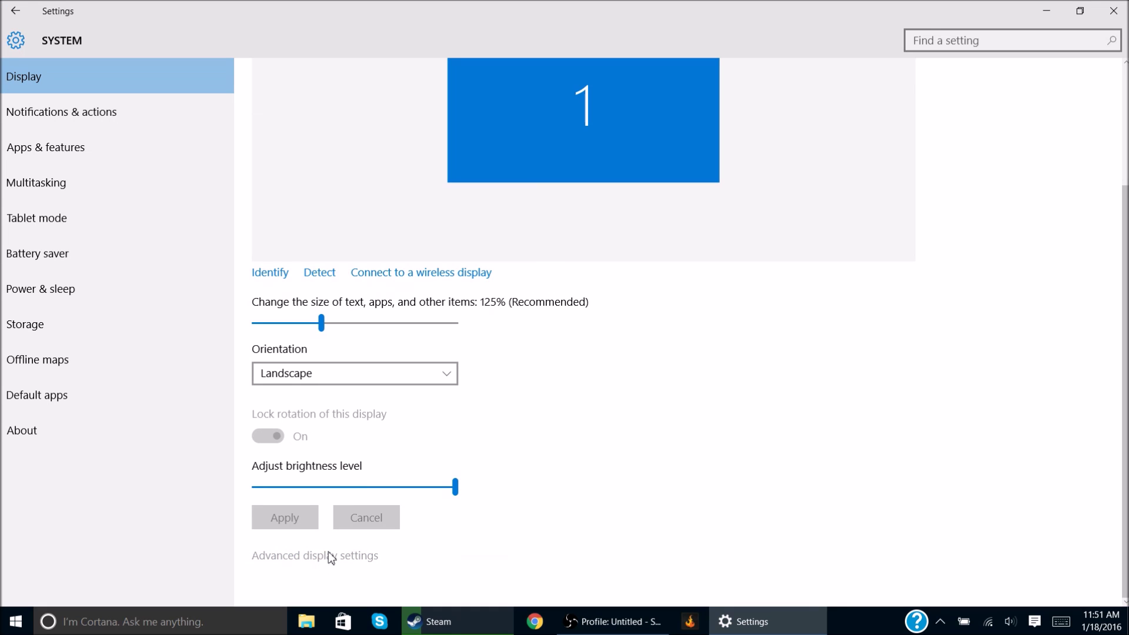
{"action": "left_click", "coordinate": [327, 554]}
Step: Review the available screen resolutions, keep 1920 × 1080 (Recommended), and close Windows Settings
{"action": "scroll", "coordinate": [330, 353], "scroll_direction": "down", "scroll_amount": 3}
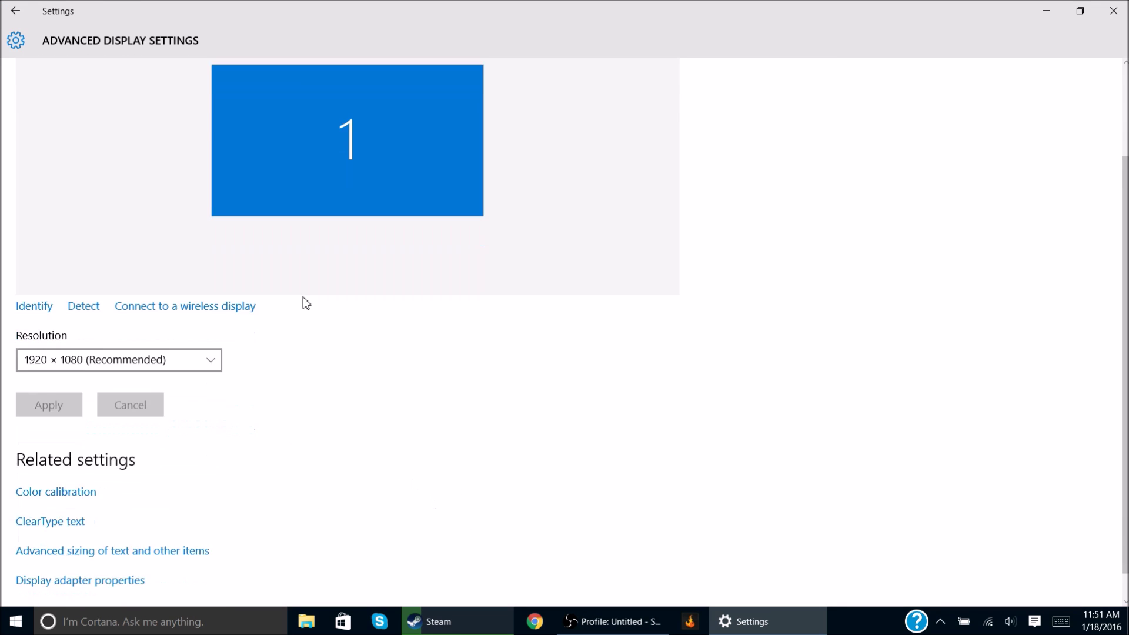
{"action": "left_click", "coordinate": [14, 11]}
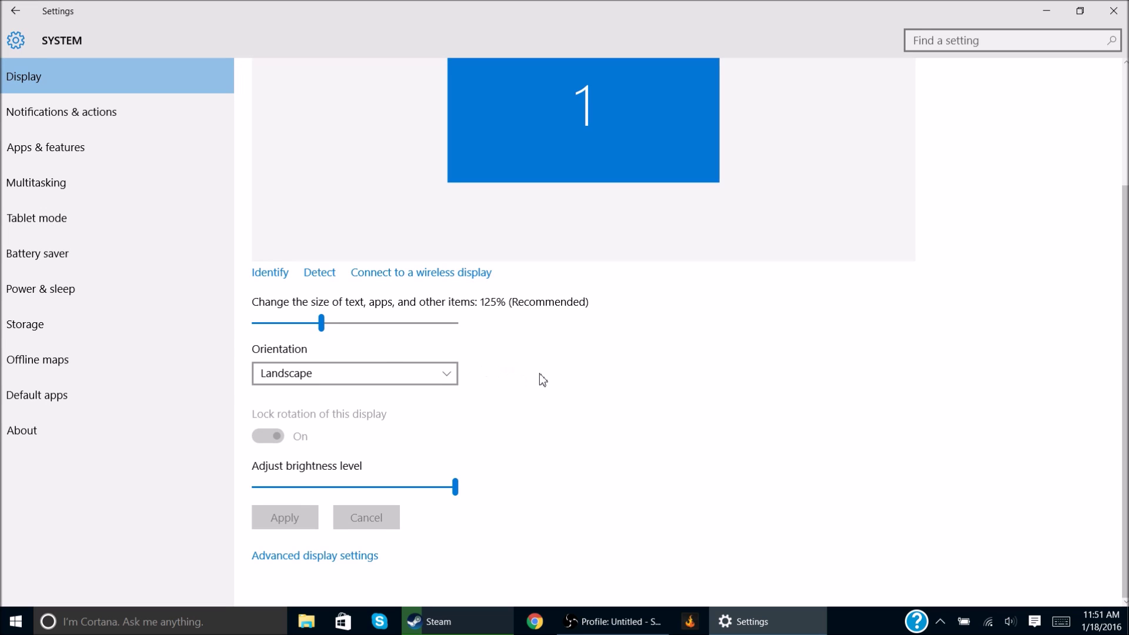
{"action": "left_click", "coordinate": [324, 556]}
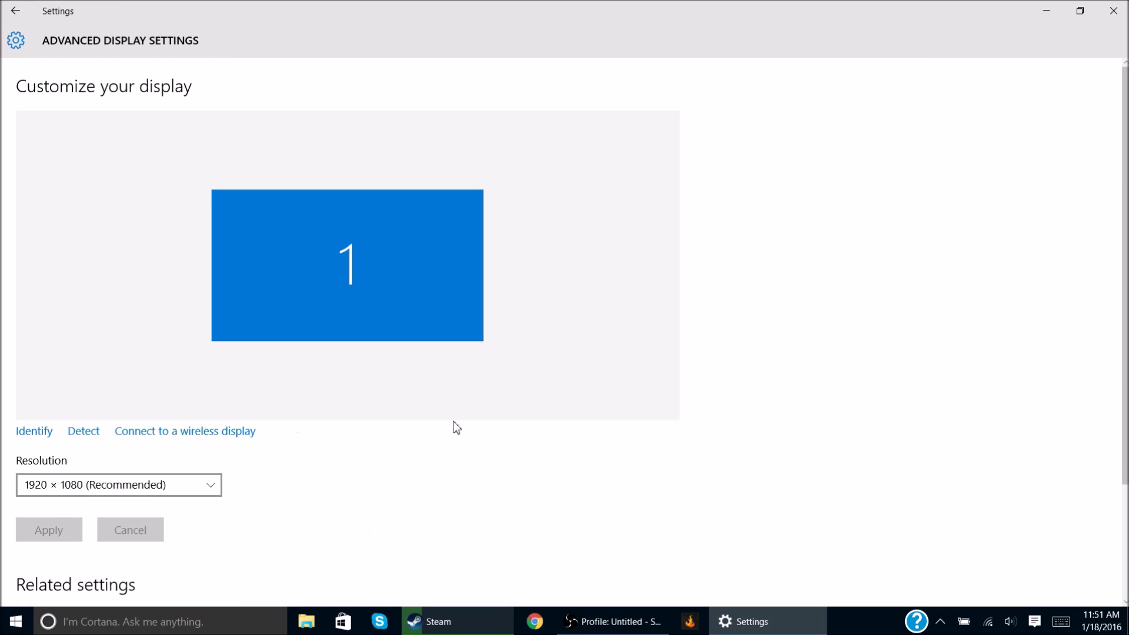
{"action": "scroll", "coordinate": [474, 392], "scroll_direction": "down", "scroll_amount": 3}
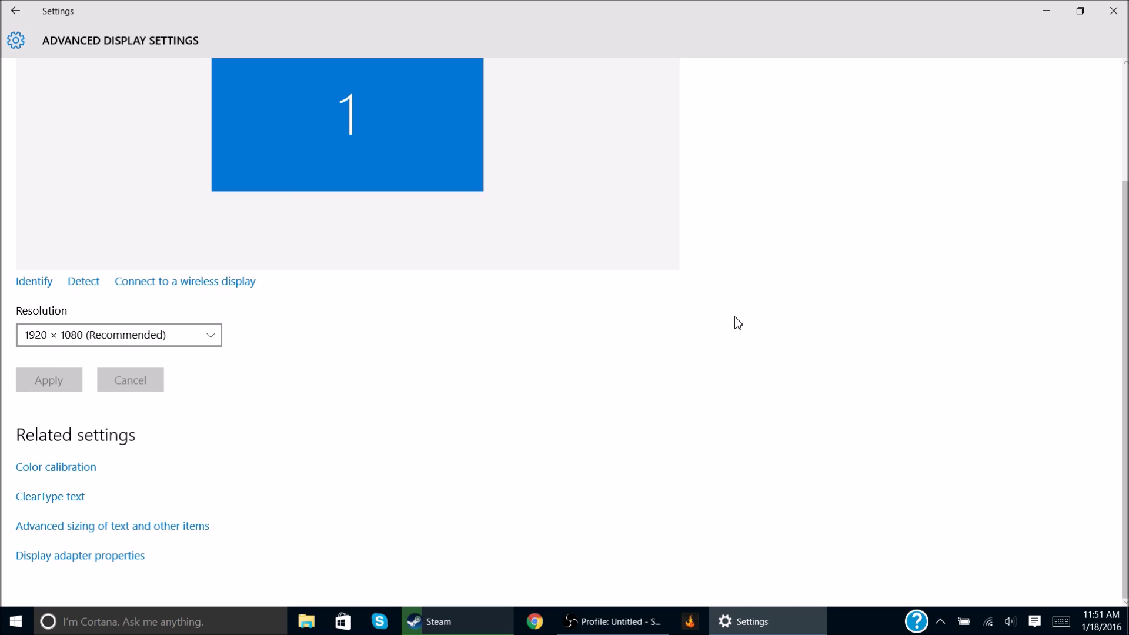
{"action": "left_click", "coordinate": [199, 334]}
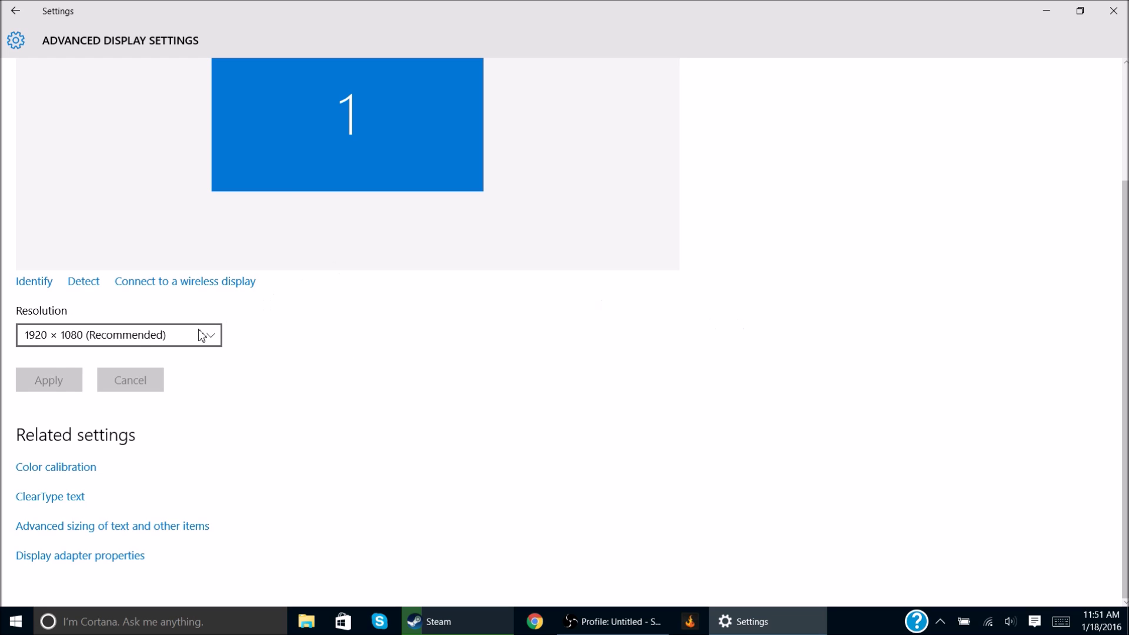
{"action": "left_click", "coordinate": [418, 380]}
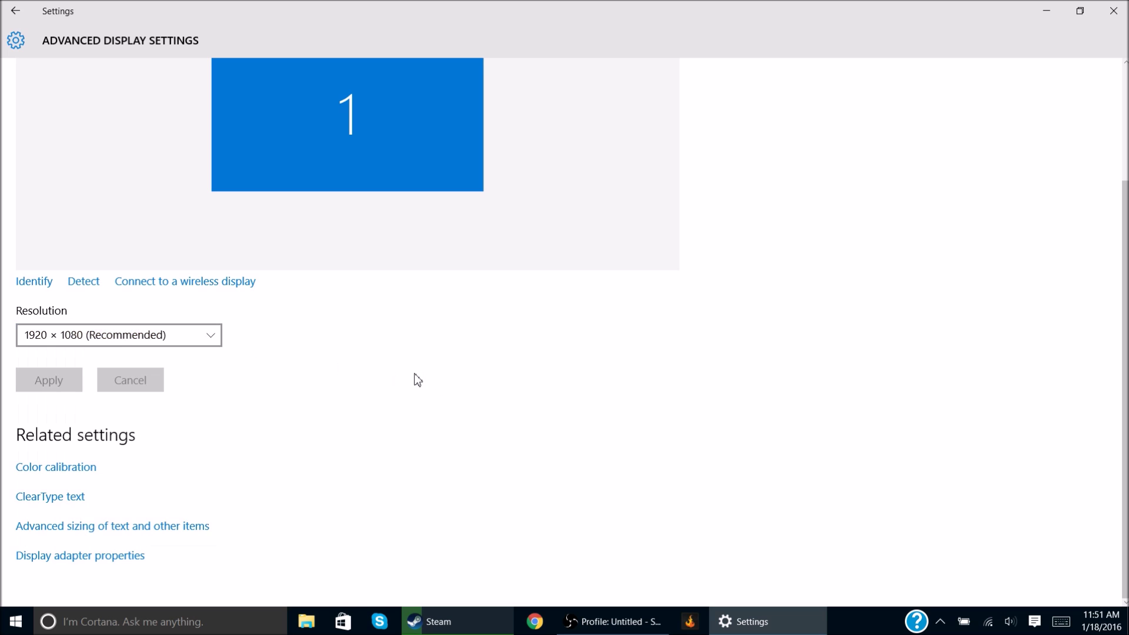
{"action": "left_click", "coordinate": [217, 335]}
{"action": "scroll", "coordinate": [203, 400], "scroll_direction": "down", "scroll_amount": 2}
{"action": "scroll", "coordinate": [201, 404], "scroll_direction": "up", "scroll_amount": 2}
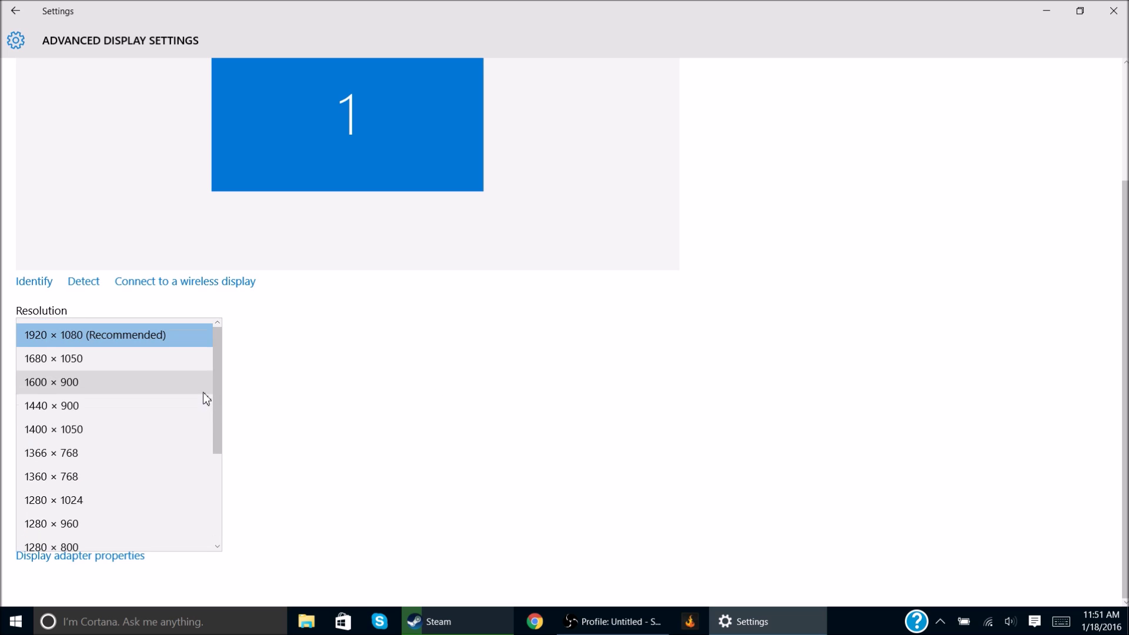
{"action": "left_click", "coordinate": [709, 390]}
{"action": "left_click", "coordinate": [1113, 10]}
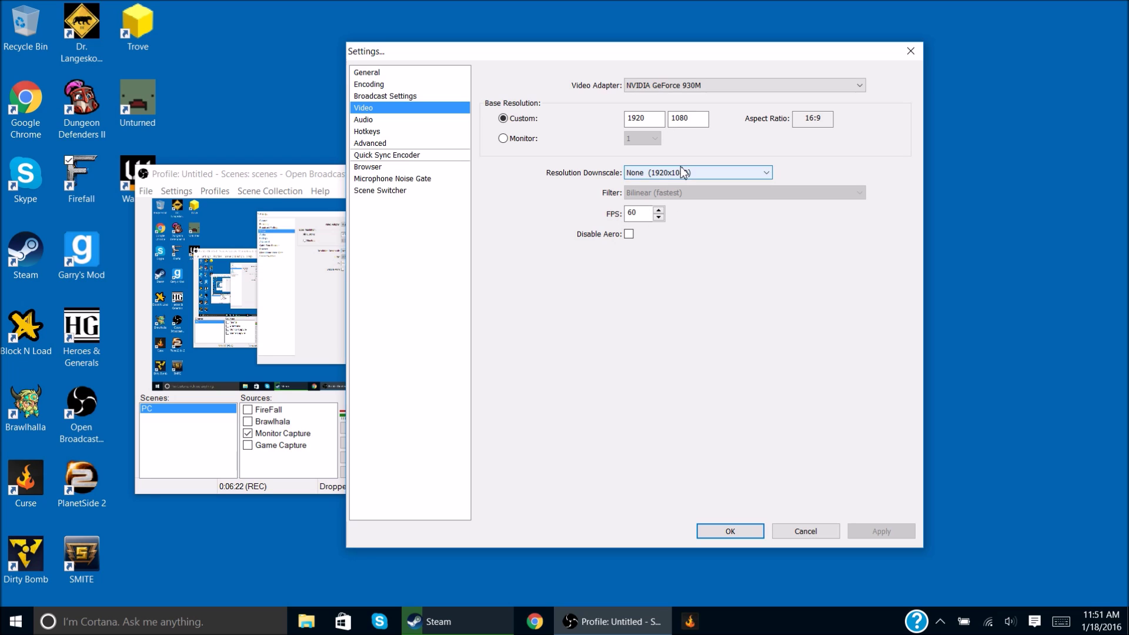
Step: Keep Resolution Downscale at None (1920x1080), then move through Hotkeys to the Advanced page
{"action": "left_click", "coordinate": [665, 174]}
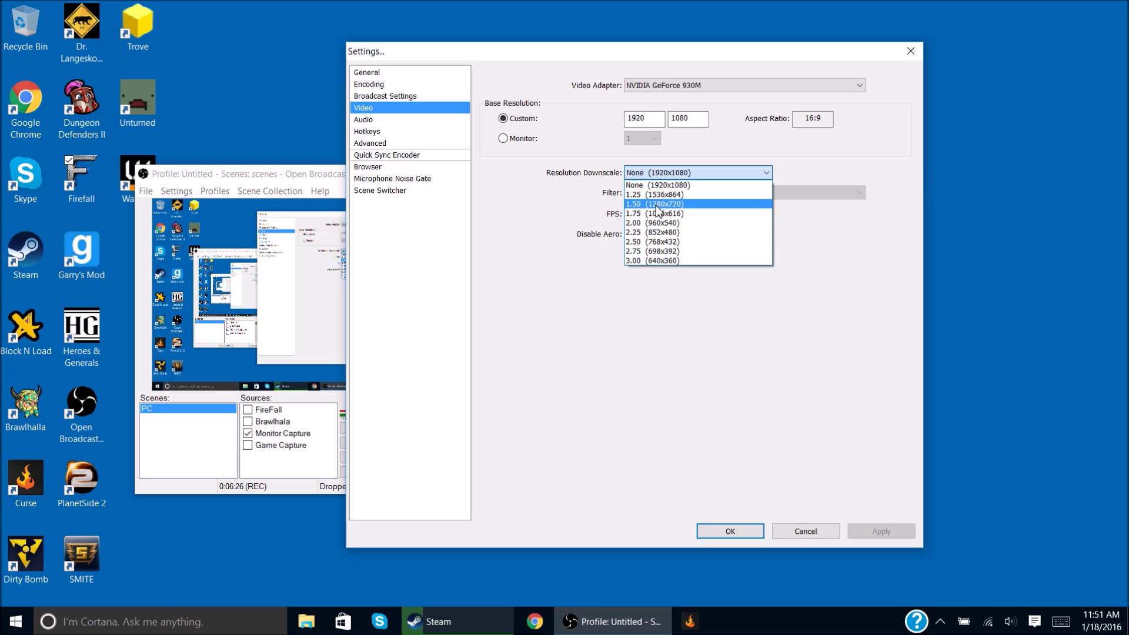
{"action": "left_click", "coordinate": [651, 301]}
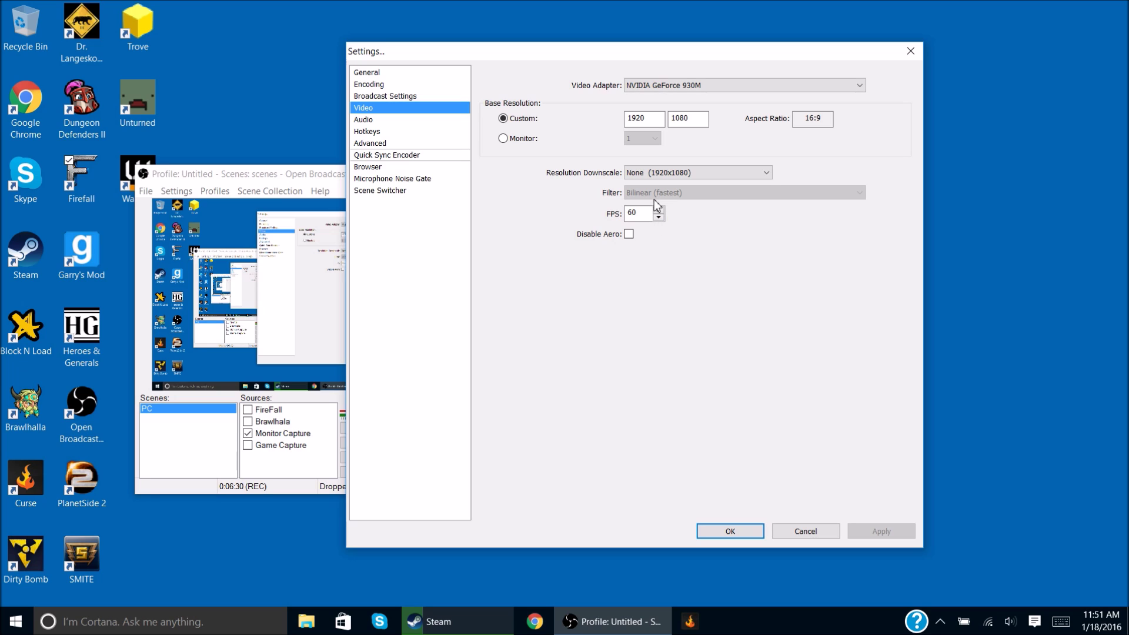
{"action": "left_click", "coordinate": [423, 133]}
{"action": "left_click", "coordinate": [423, 143]}
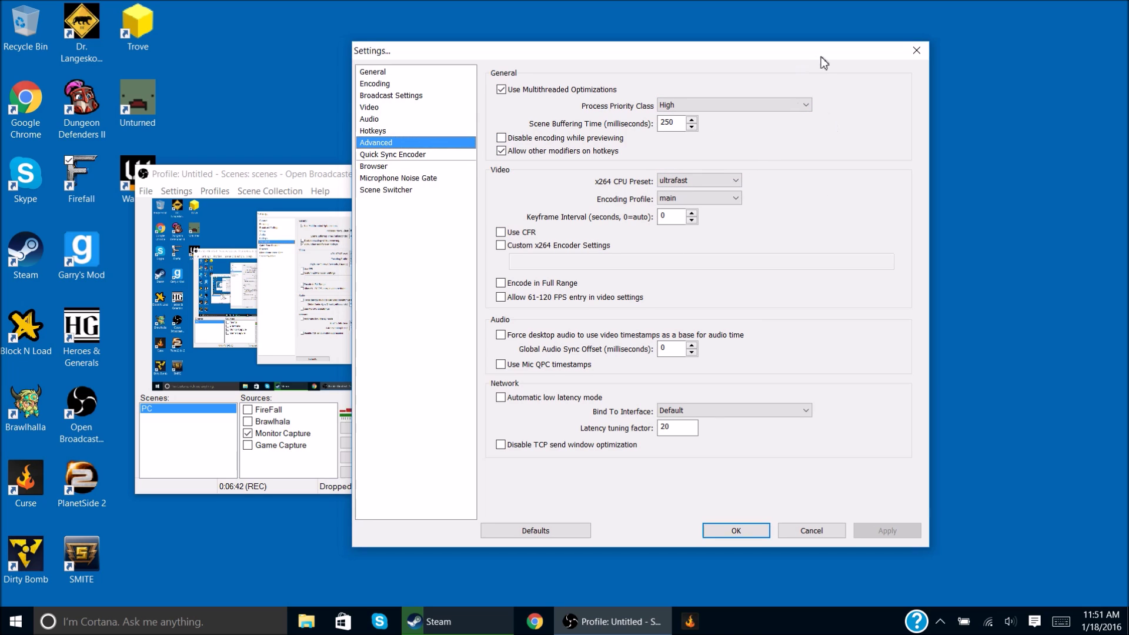
Step: Shift the Settings dialog right and leave Process Priority Class at High
{"action": "left_click_drag", "start_coordinate": [821, 56], "coordinate": [857, 59]}
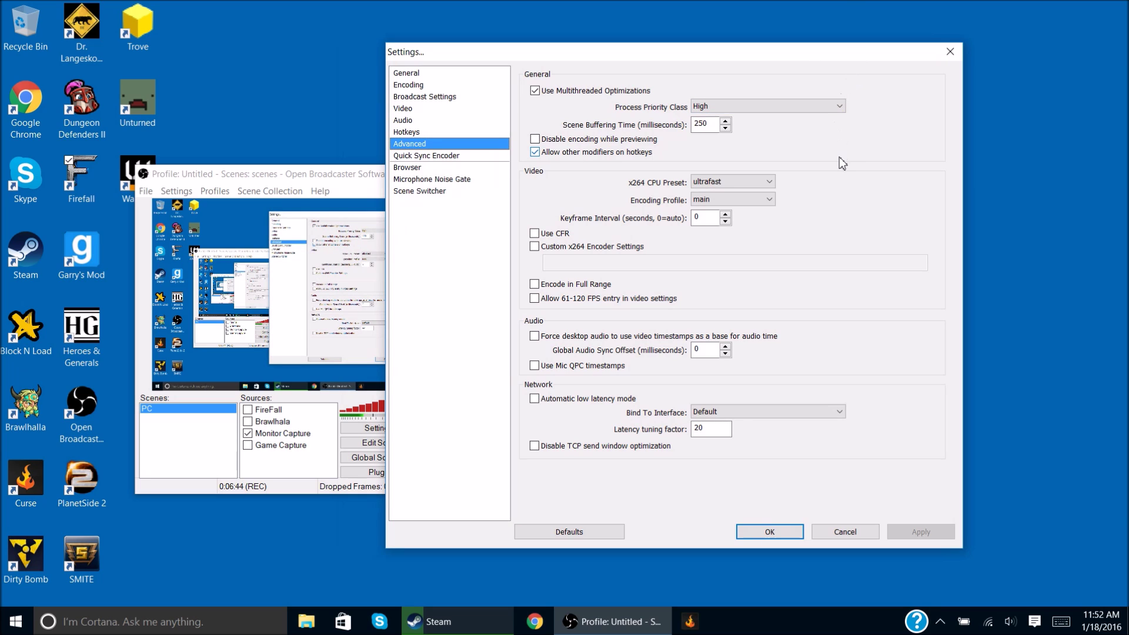
{"action": "left_click", "coordinate": [785, 107]}
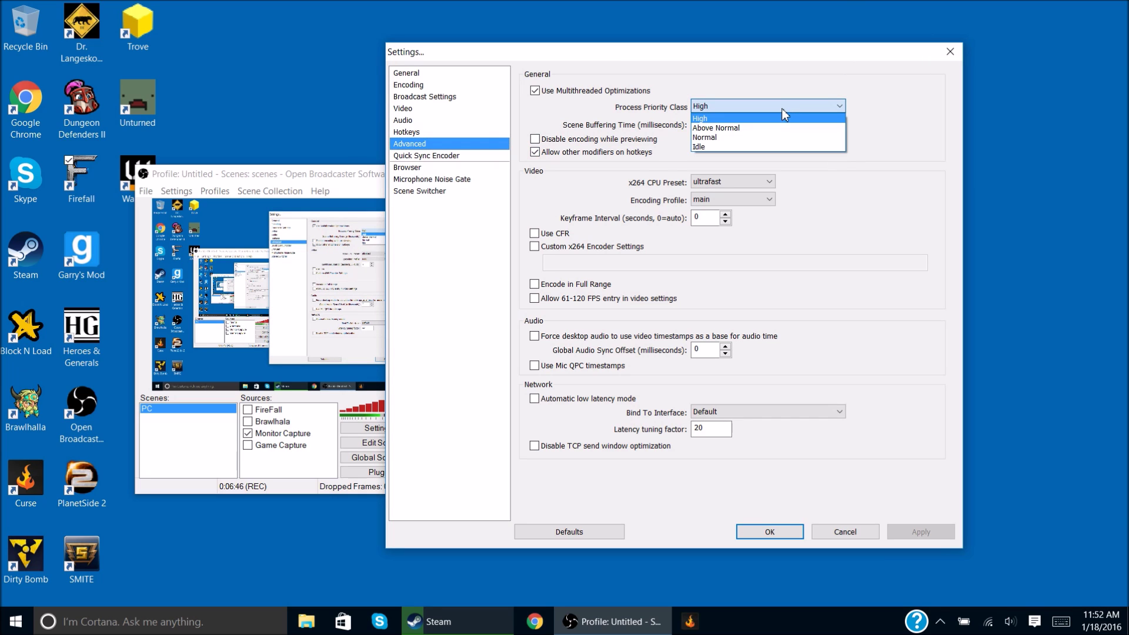
{"action": "left_click", "coordinate": [782, 109]}
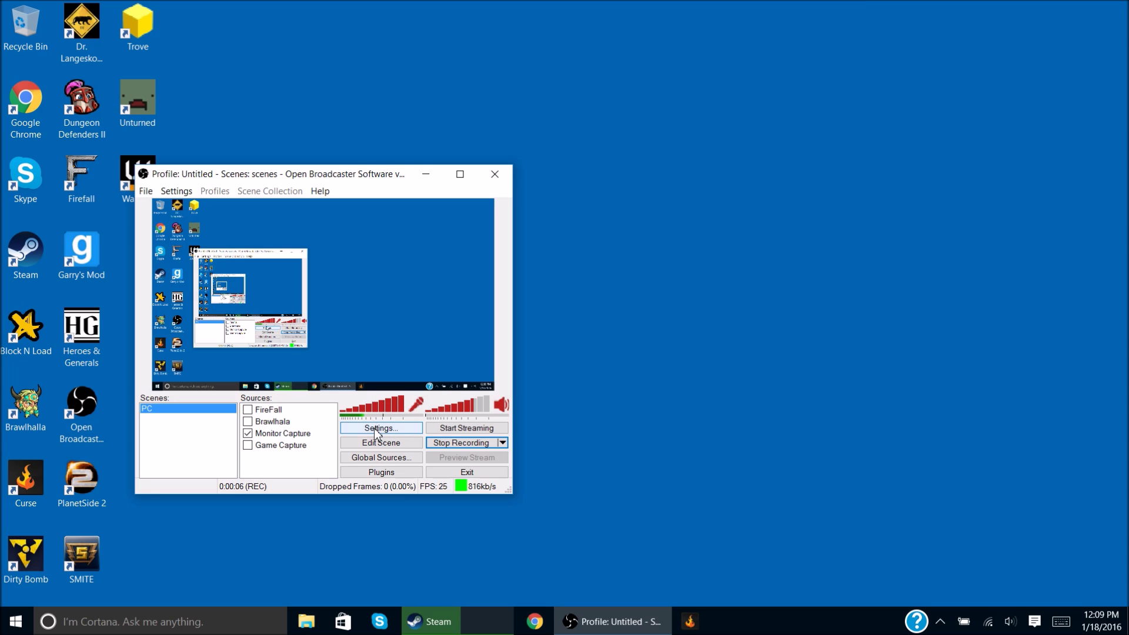
Step: Reopen Settings on the Advanced page, leaving Scene Buffering Time at 250 ms
{"action": "left_click", "coordinate": [380, 424]}
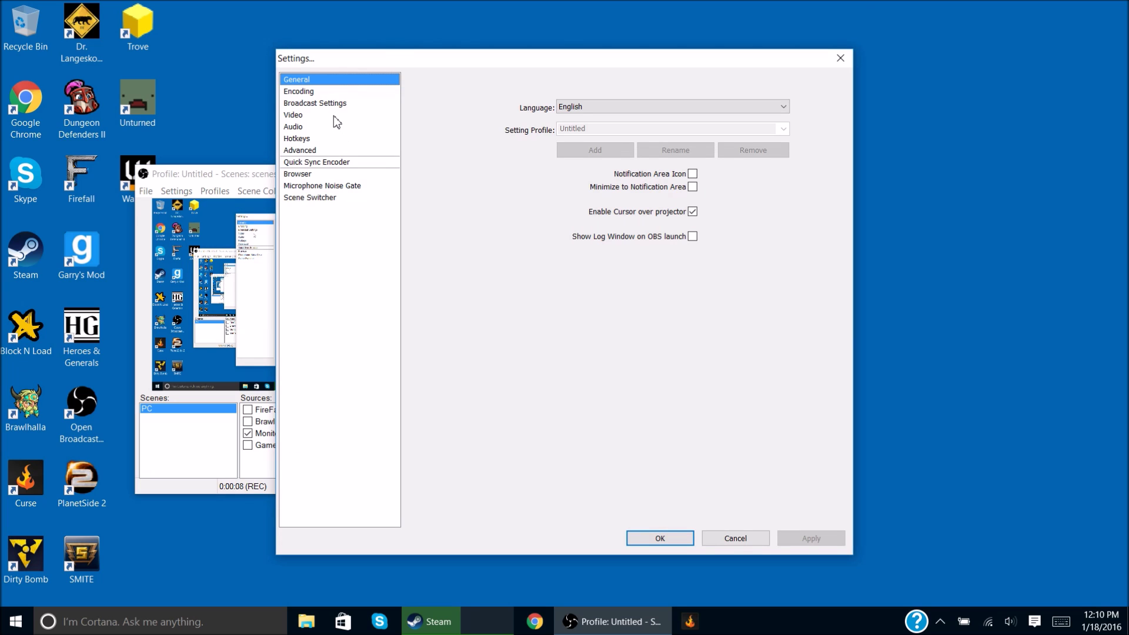
{"action": "left_click", "coordinate": [334, 151]}
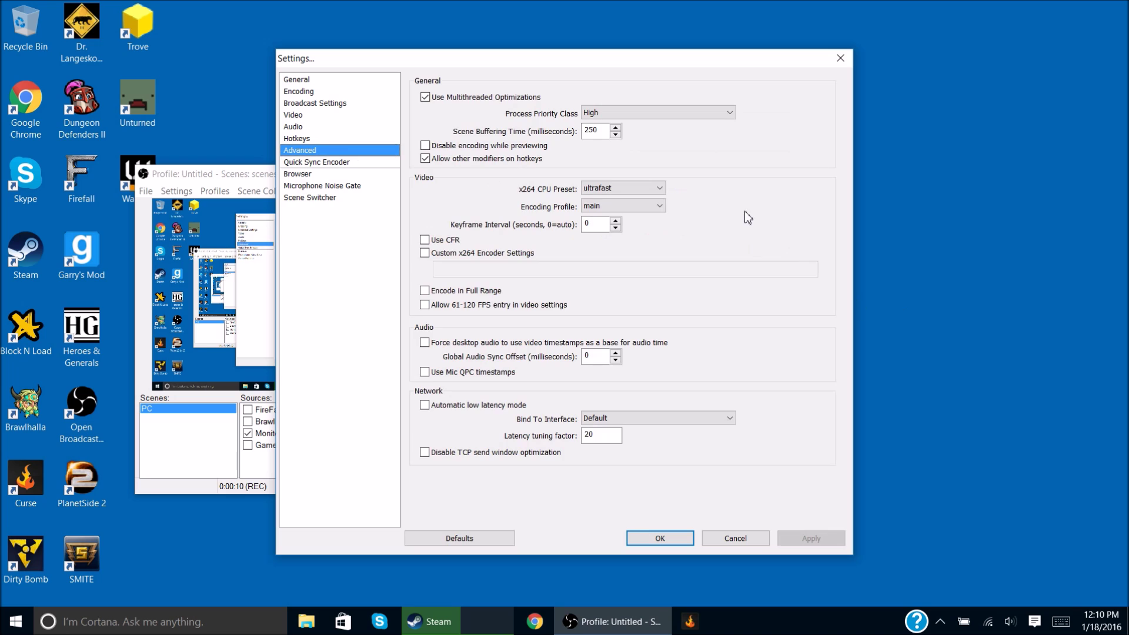
{"action": "double_click", "coordinate": [587, 132]}
{"action": "left_click", "coordinate": [603, 133]}
Step: Check the x264 CPU Preset list and keep it at ultrafast
{"action": "left_click", "coordinate": [627, 187]}
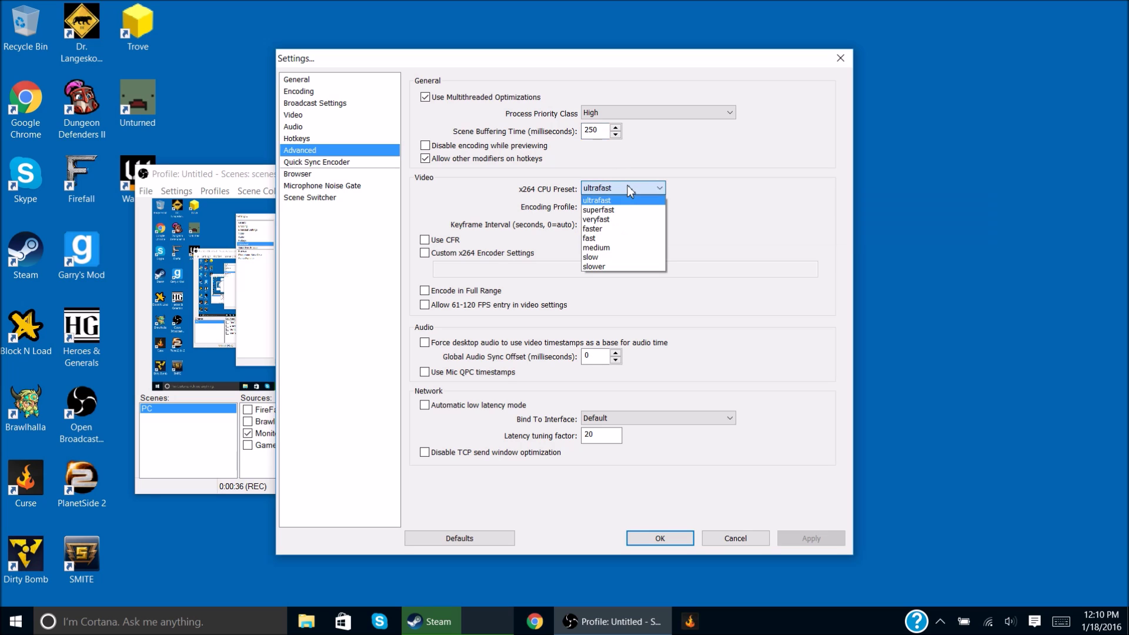
{"action": "left_click", "coordinate": [627, 187]}
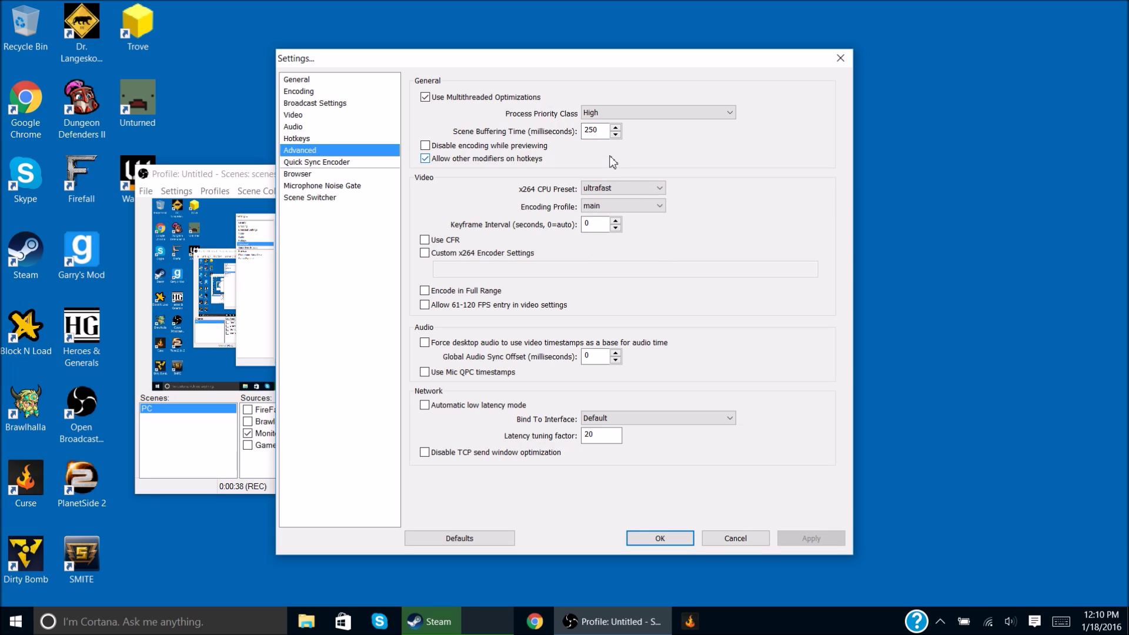
{"action": "left_click", "coordinate": [603, 189]}
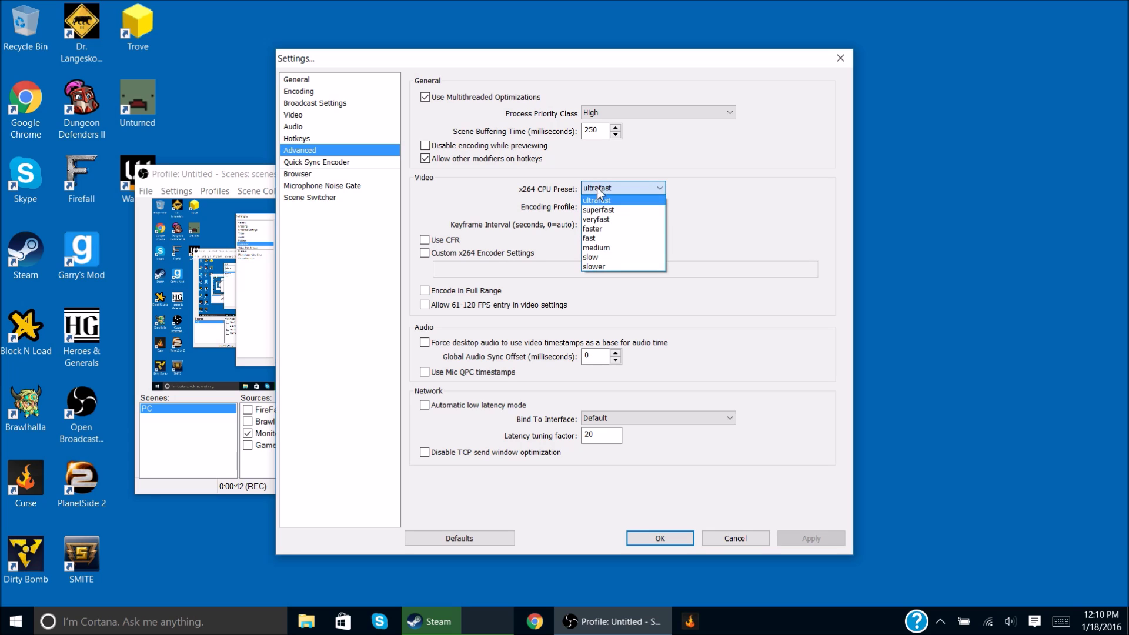
{"action": "left_click", "coordinate": [598, 187]}
{"action": "left_click", "coordinate": [601, 188]}
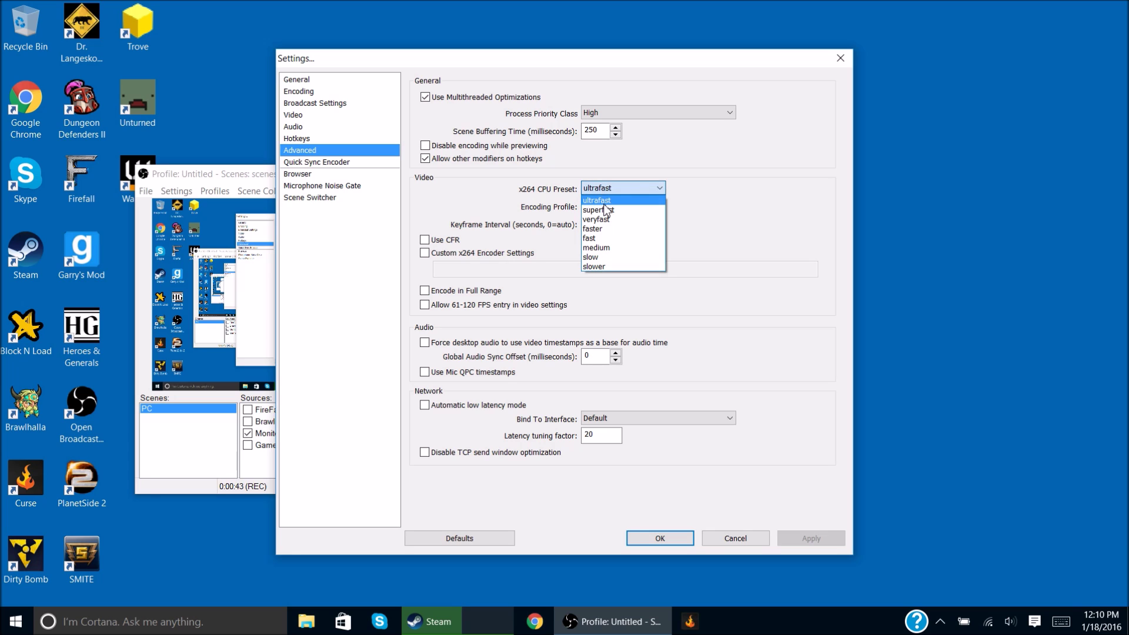
{"action": "left_click", "coordinate": [632, 176]}
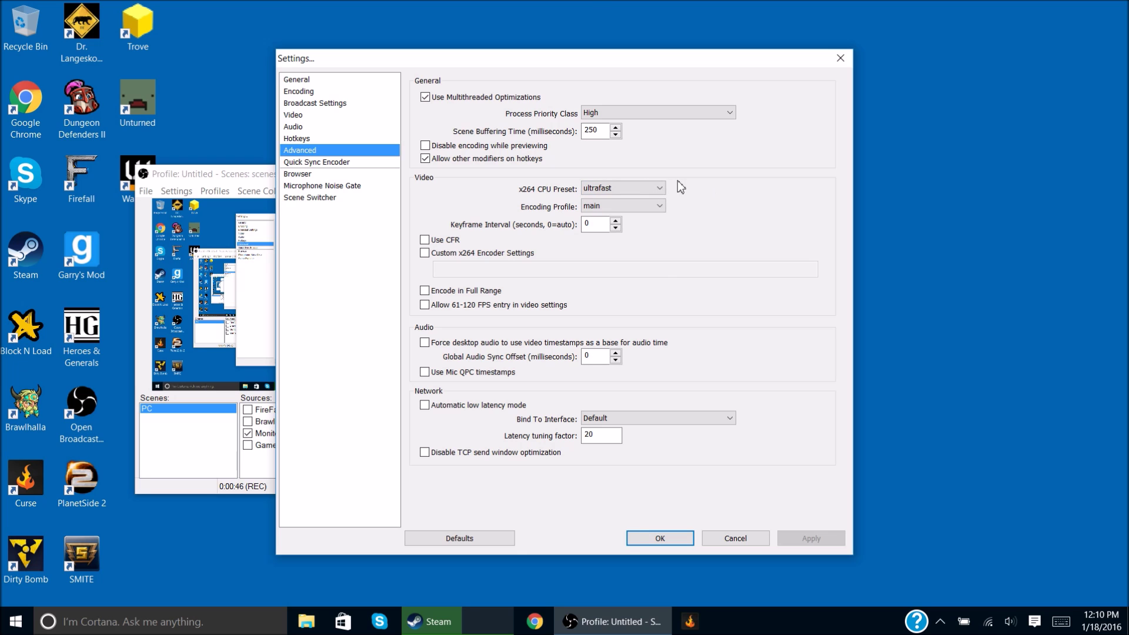
{"action": "left_click_drag", "start_coordinate": [569, 59], "coordinate": [671, 64]}
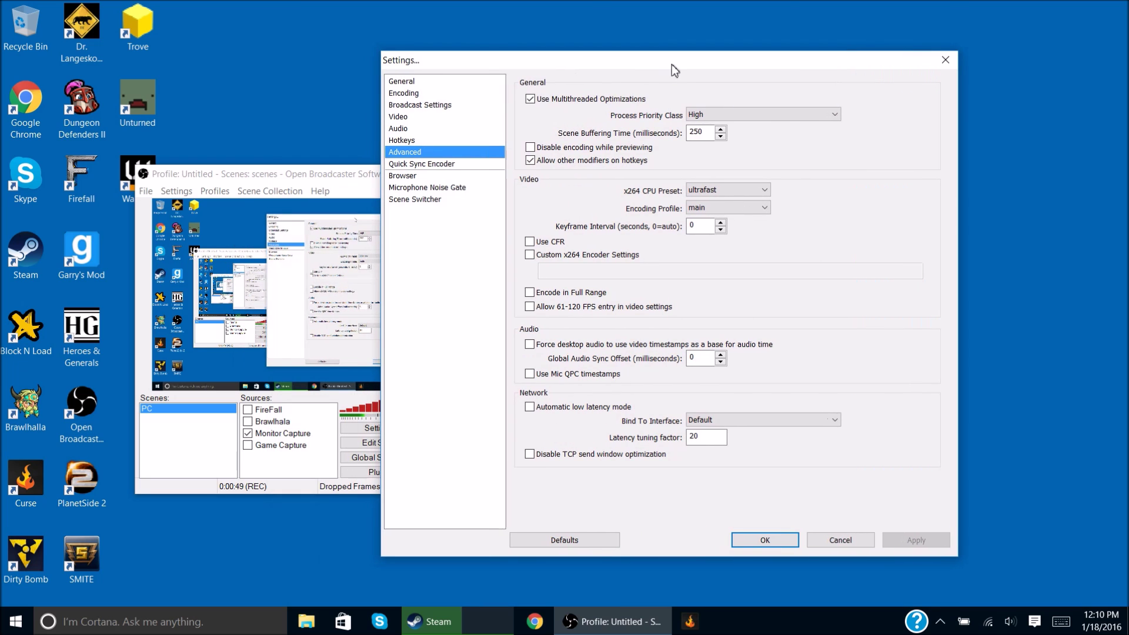
{"action": "left_click", "coordinate": [700, 190]}
{"action": "left_click", "coordinate": [700, 189]}
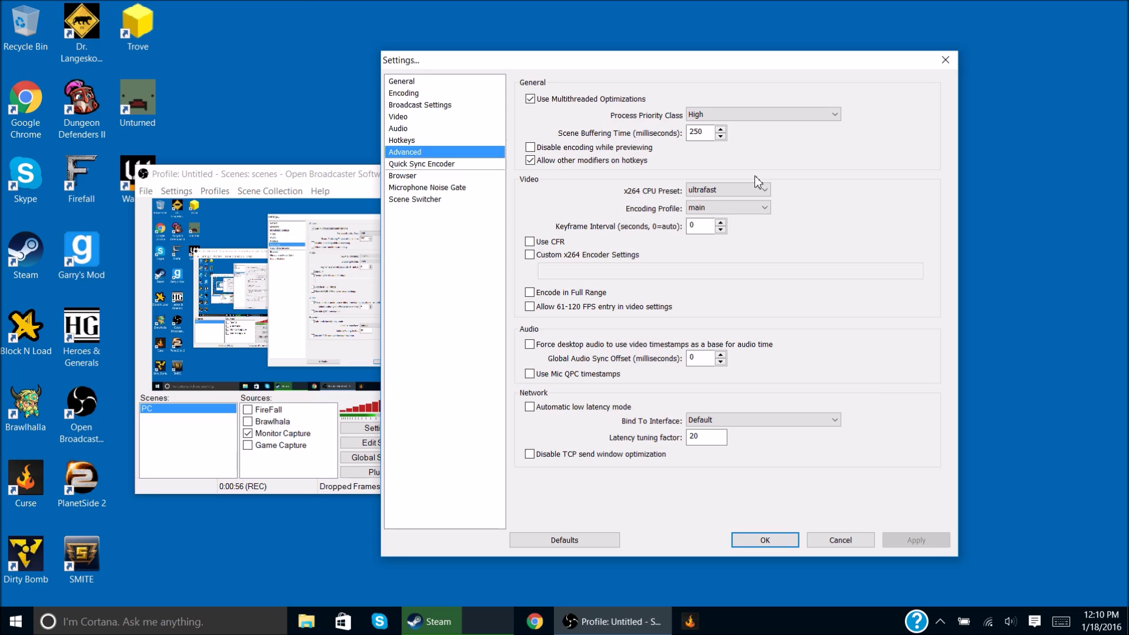
Step: Keep the Encoding Profile at main and save the settings with OK
{"action": "left_click", "coordinate": [735, 207]}
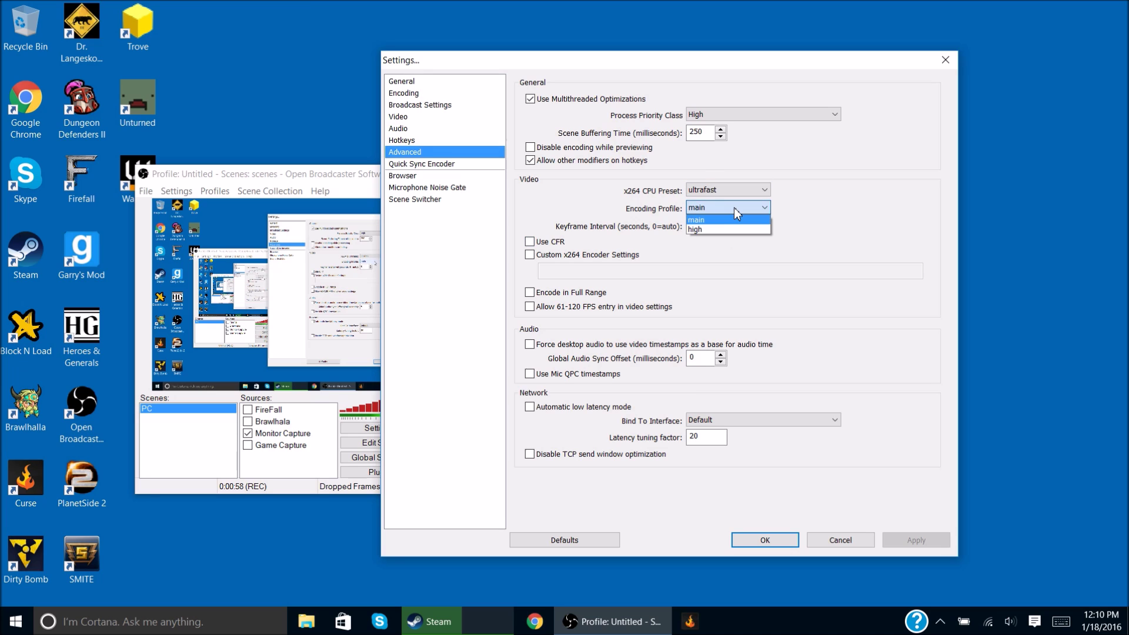
{"action": "left_click", "coordinate": [735, 217]}
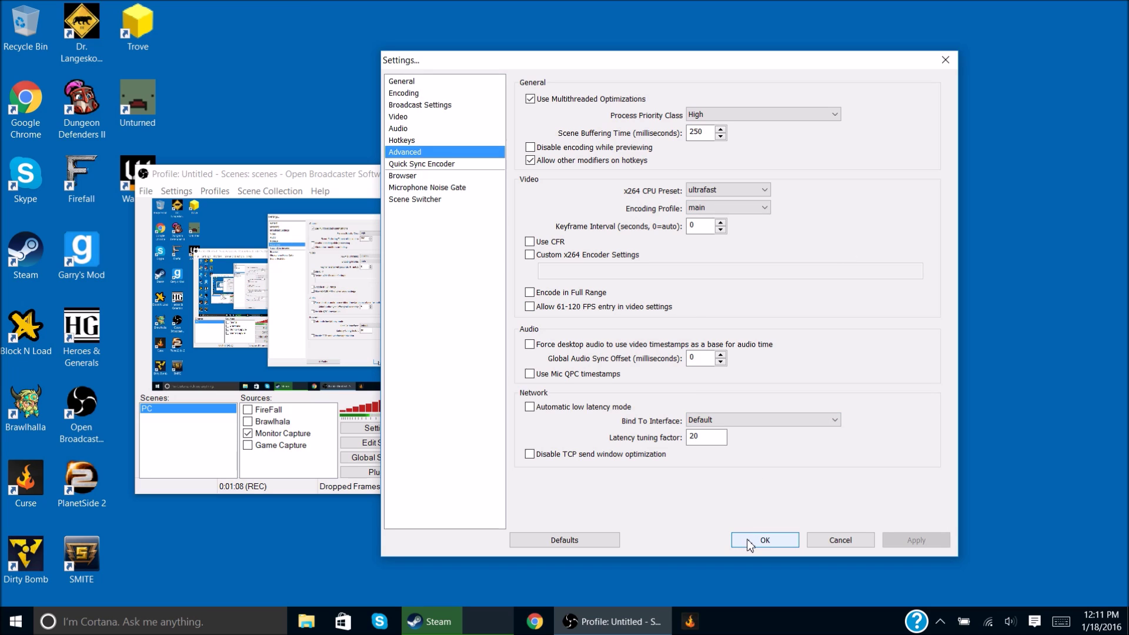
{"action": "left_click", "coordinate": [749, 540]}
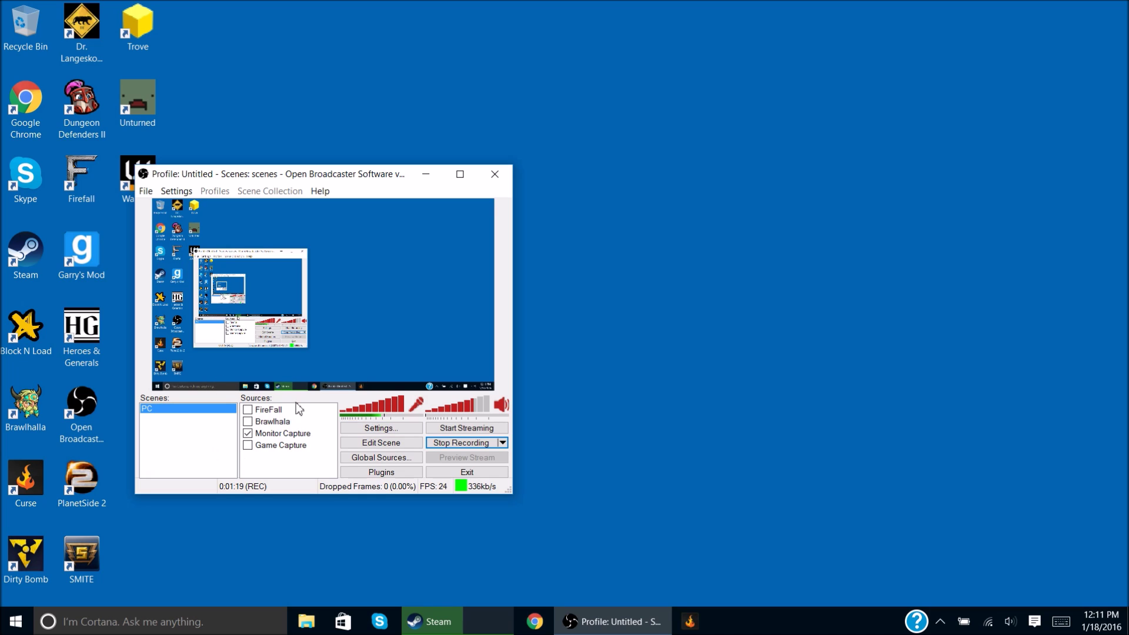
Step: Add a new scene named 'xbox' from the Scenes list's right-click menu
{"action": "right_click", "coordinate": [179, 422]}
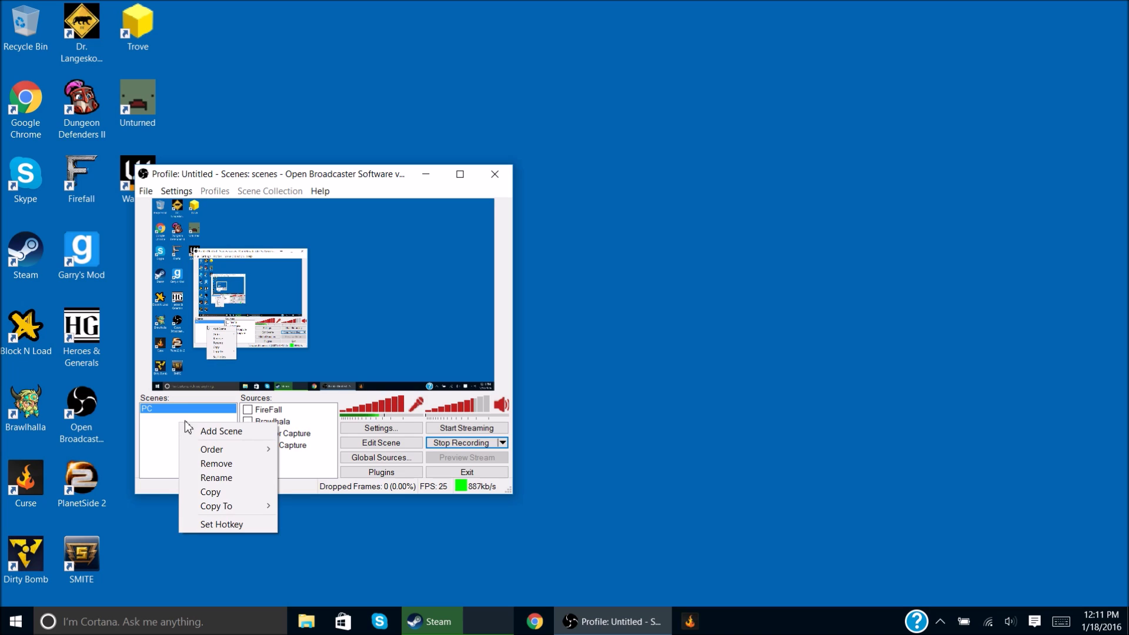
{"action": "left_click", "coordinate": [169, 418]}
{"action": "right_click", "coordinate": [154, 427]}
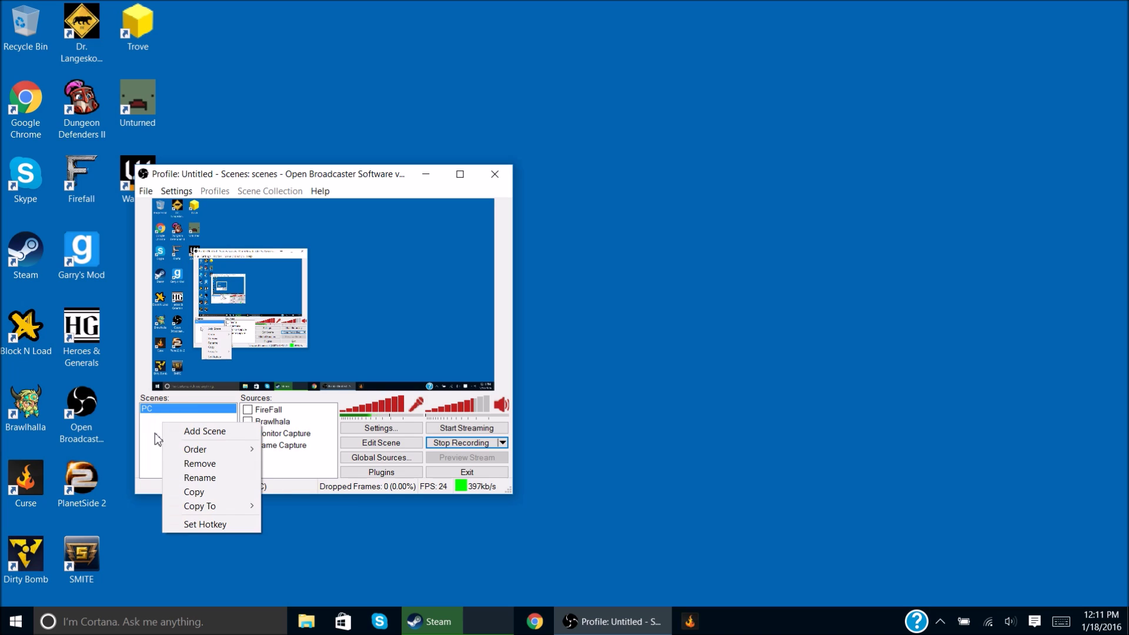
{"action": "left_click", "coordinate": [199, 431]}
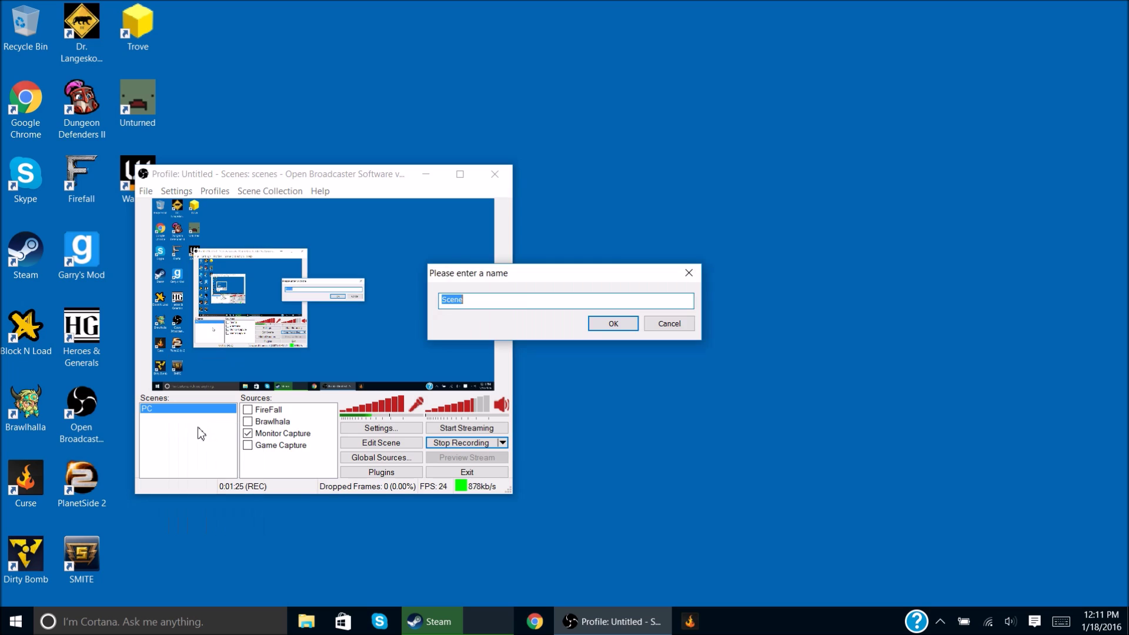
{"action": "key", "text": "BackSpace"}
{"action": "type", "text": "xbox"}
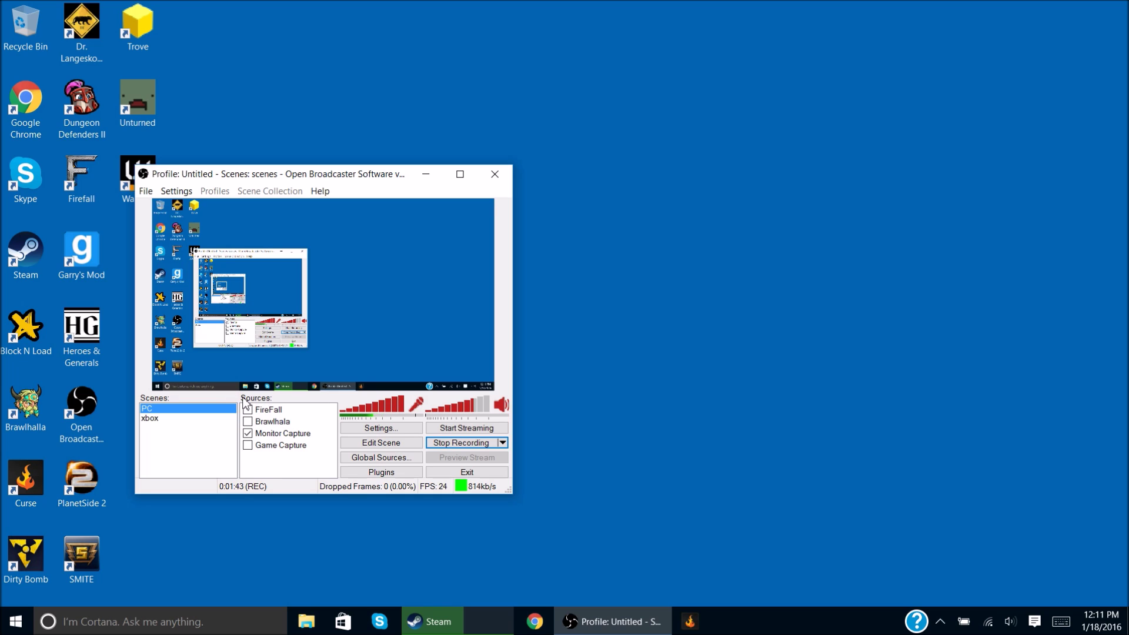
{"action": "right_click", "coordinate": [263, 456]}
{"action": "mouse_move", "coordinate": [262, 460]}
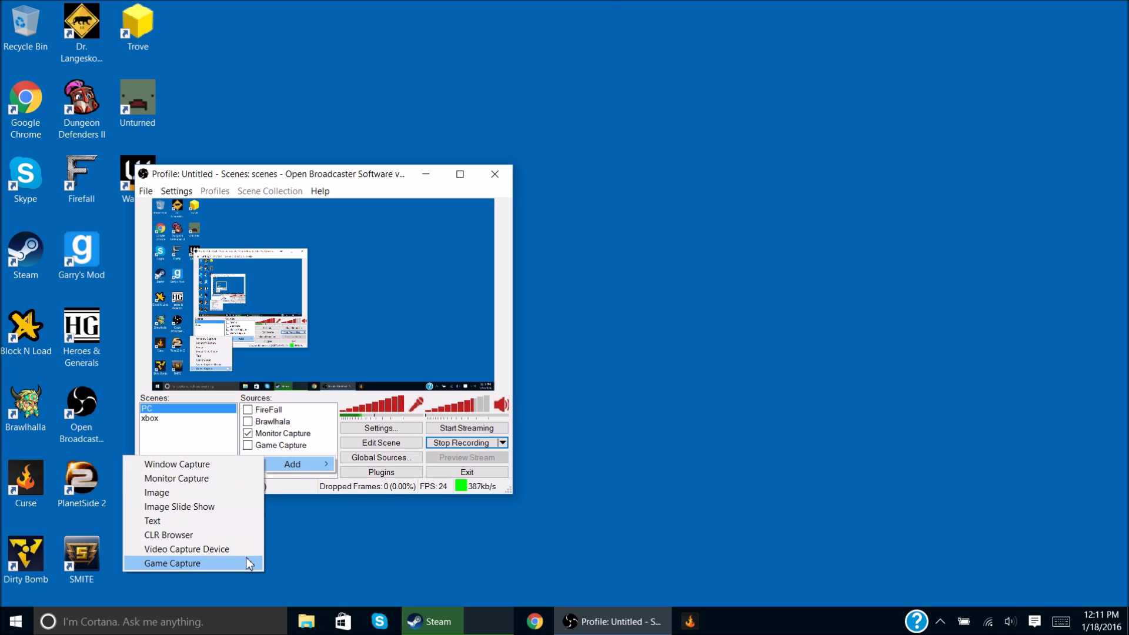
{"action": "left_click", "coordinate": [318, 402]}
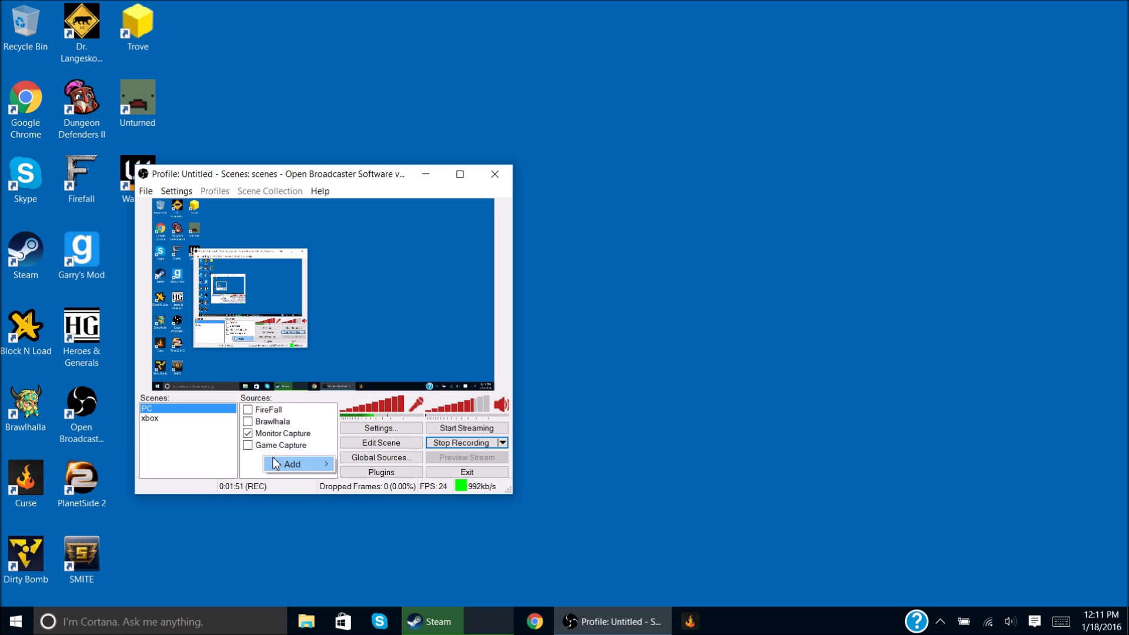
{"action": "mouse_move", "coordinate": [301, 458]}
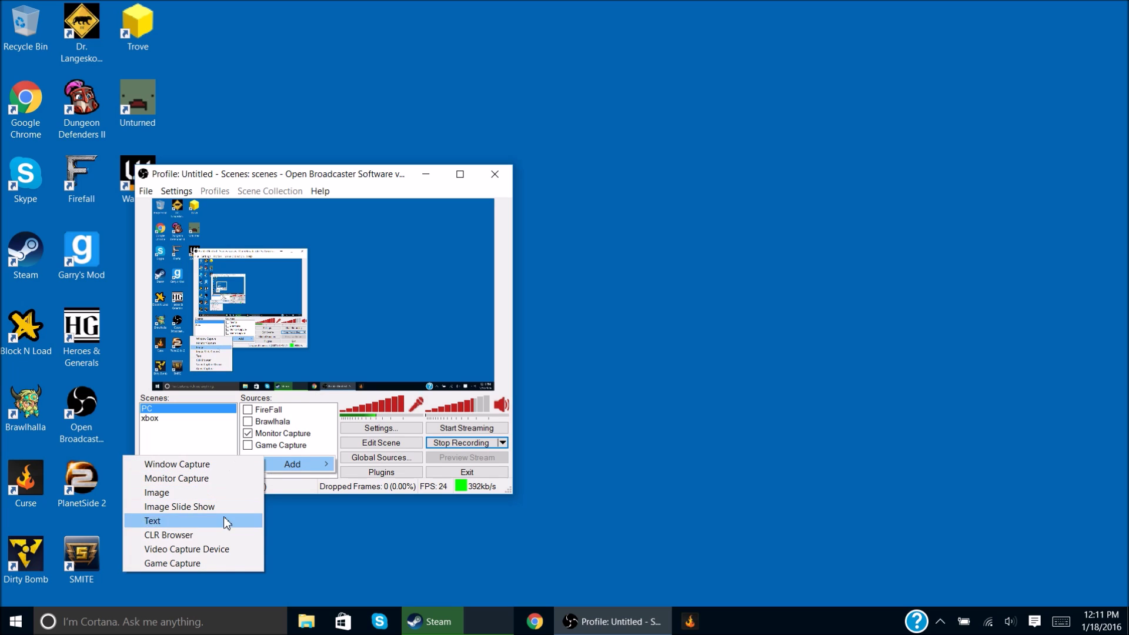
{"action": "left_click", "coordinate": [228, 562]}
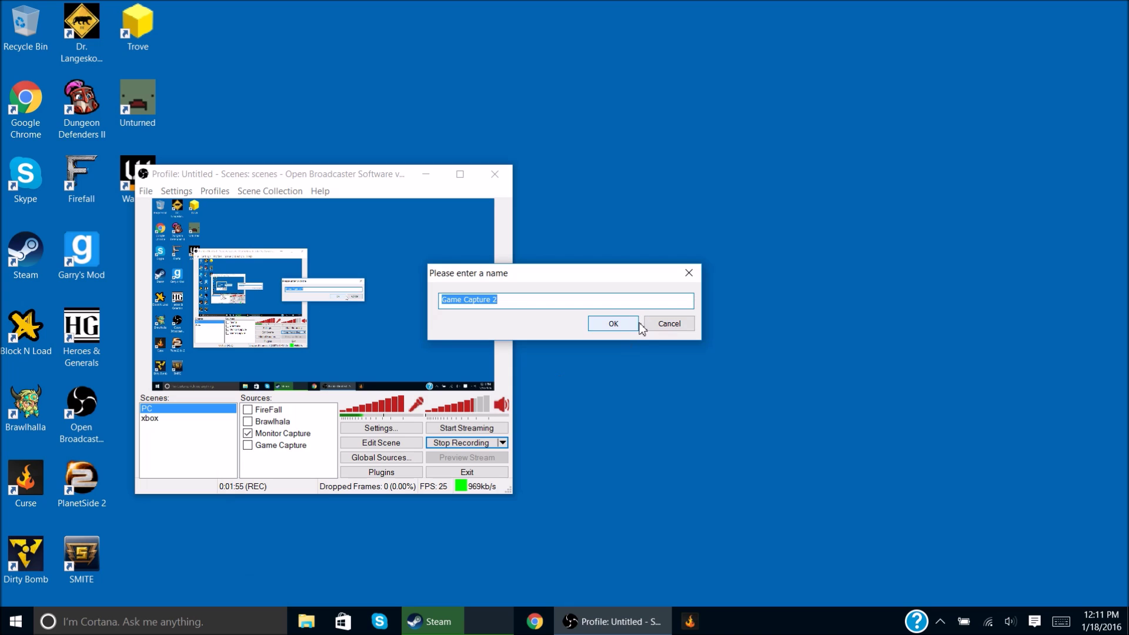
{"action": "left_click", "coordinate": [612, 323]}
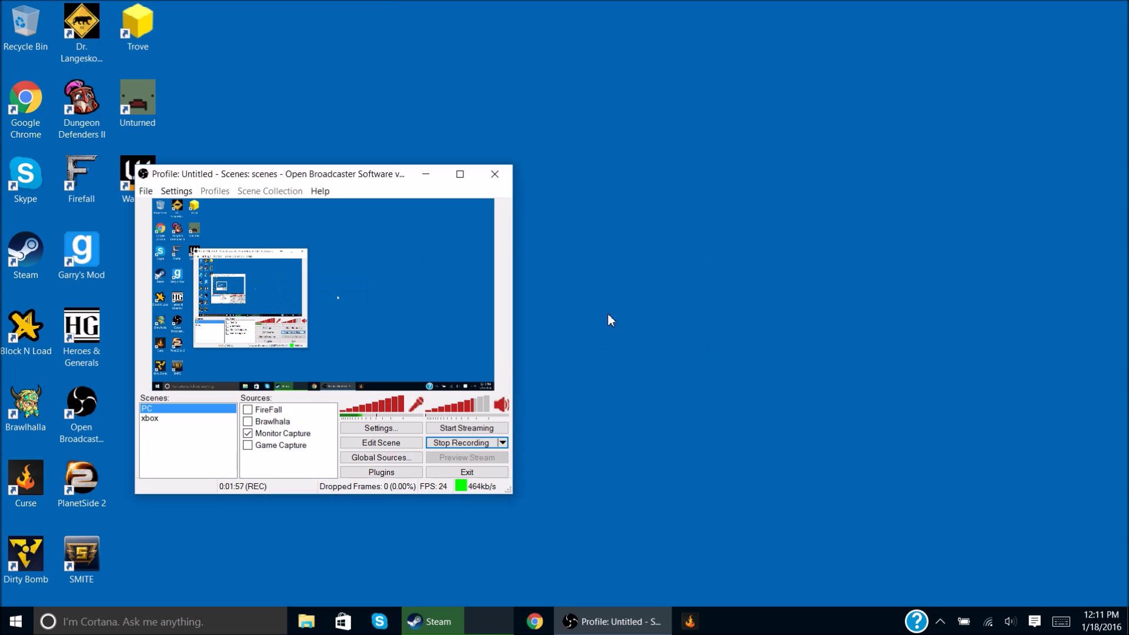
{"action": "left_click", "coordinate": [523, 243]}
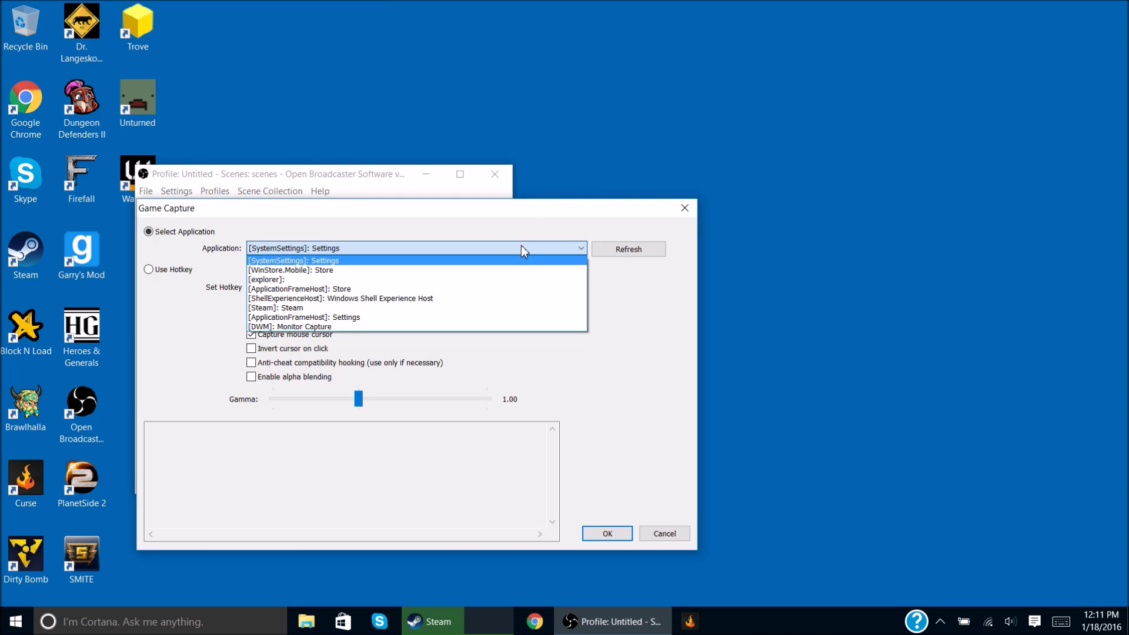
{"action": "left_click", "coordinate": [521, 245]}
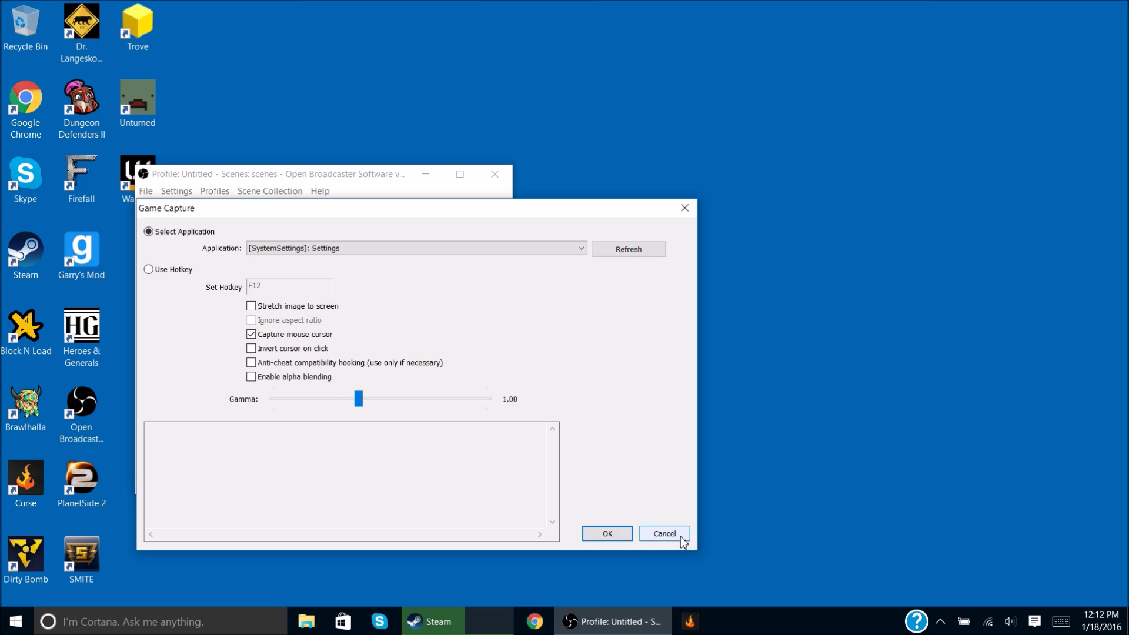
{"action": "left_click", "coordinate": [666, 533]}
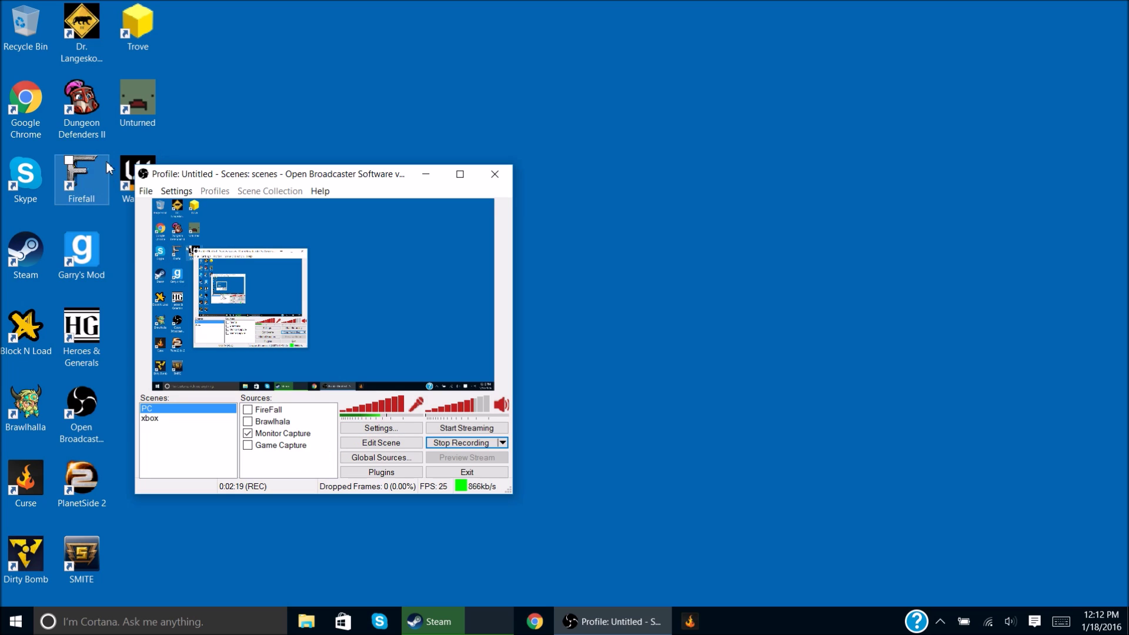
{"action": "left_click", "coordinate": [248, 422]}
{"action": "left_click", "coordinate": [248, 422]}
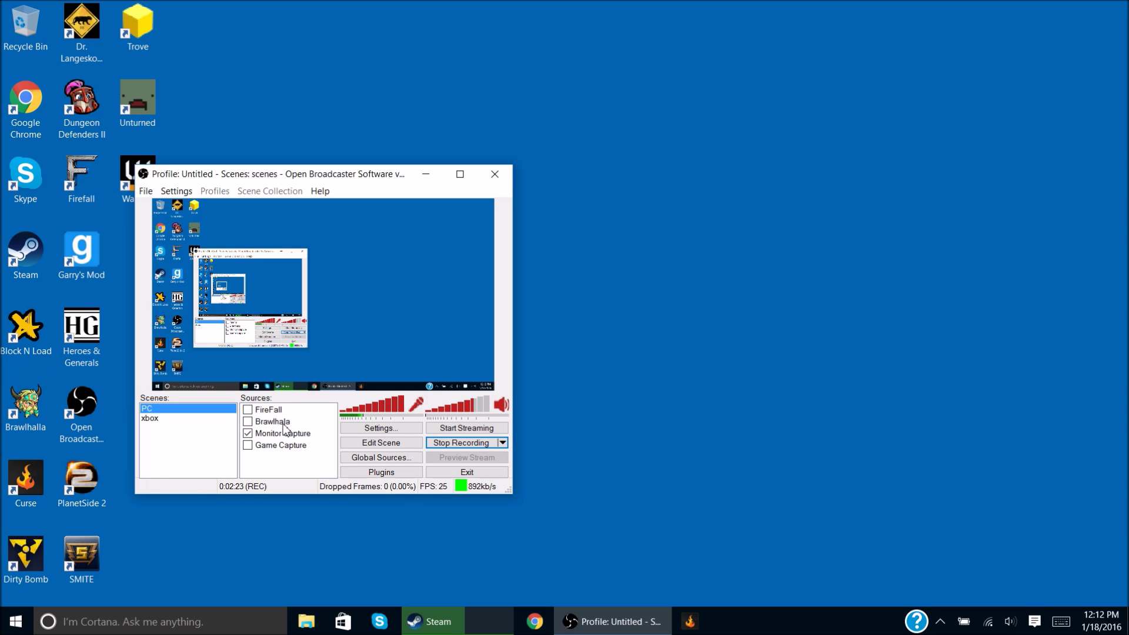
{"action": "right_click", "coordinate": [284, 424]}
{"action": "left_click", "coordinate": [352, 517]}
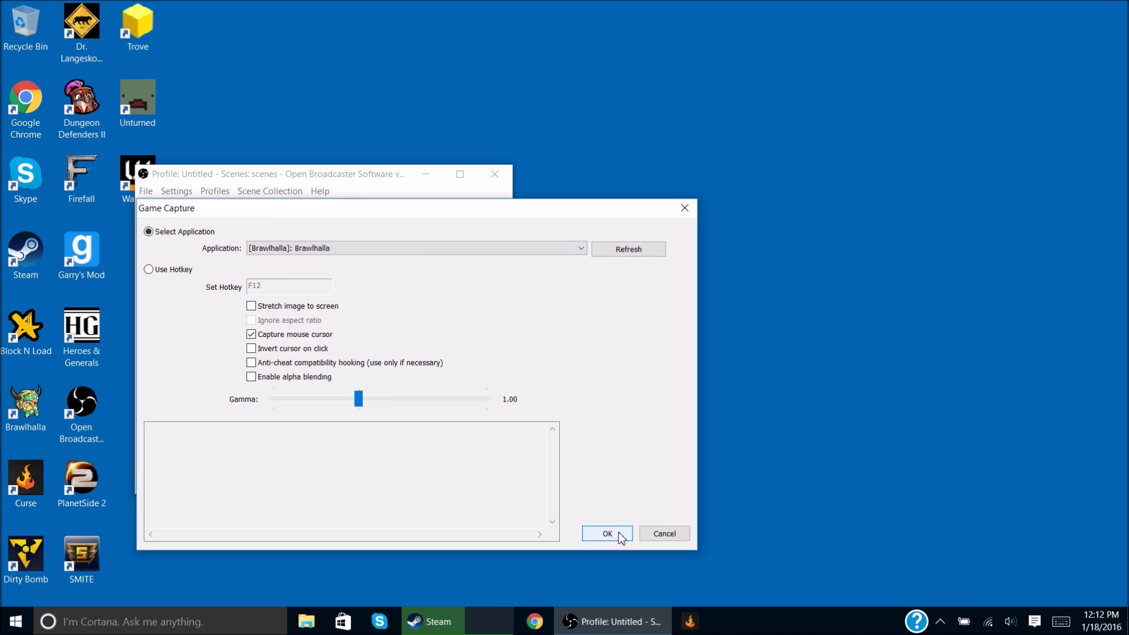
{"action": "left_click", "coordinate": [662, 534]}
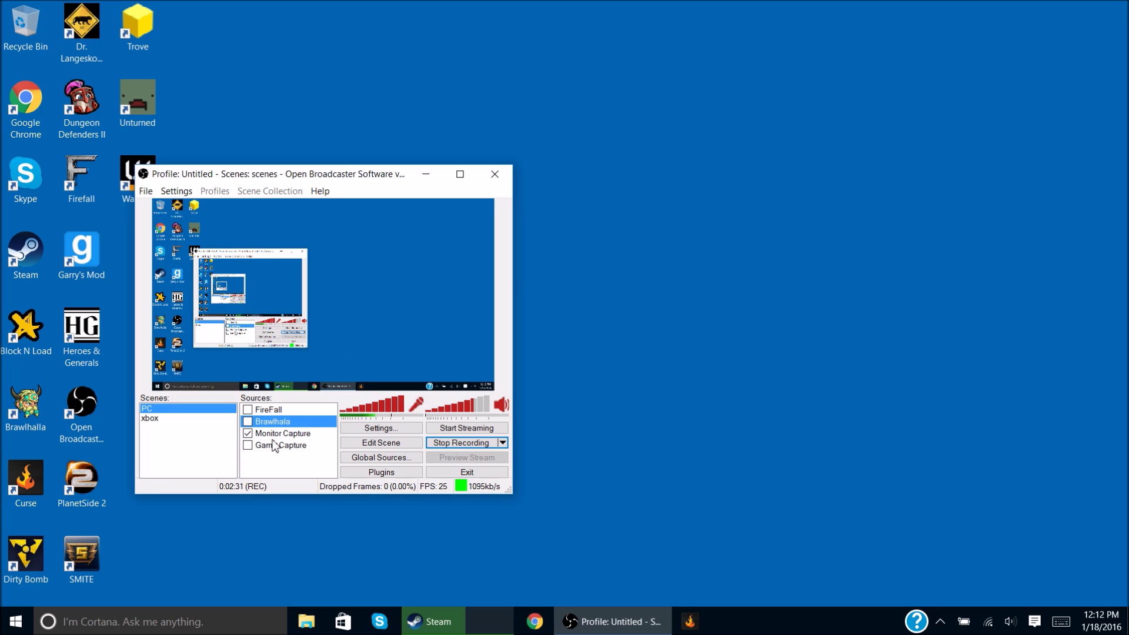
{"action": "right_click", "coordinate": [283, 462]}
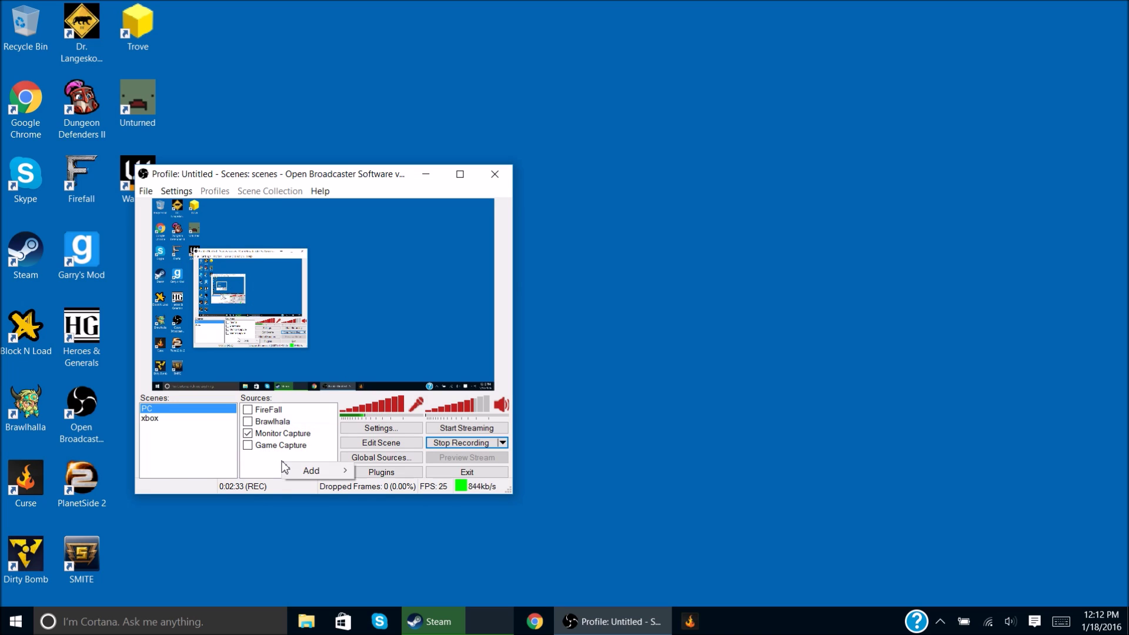
{"action": "mouse_move", "coordinate": [294, 470]}
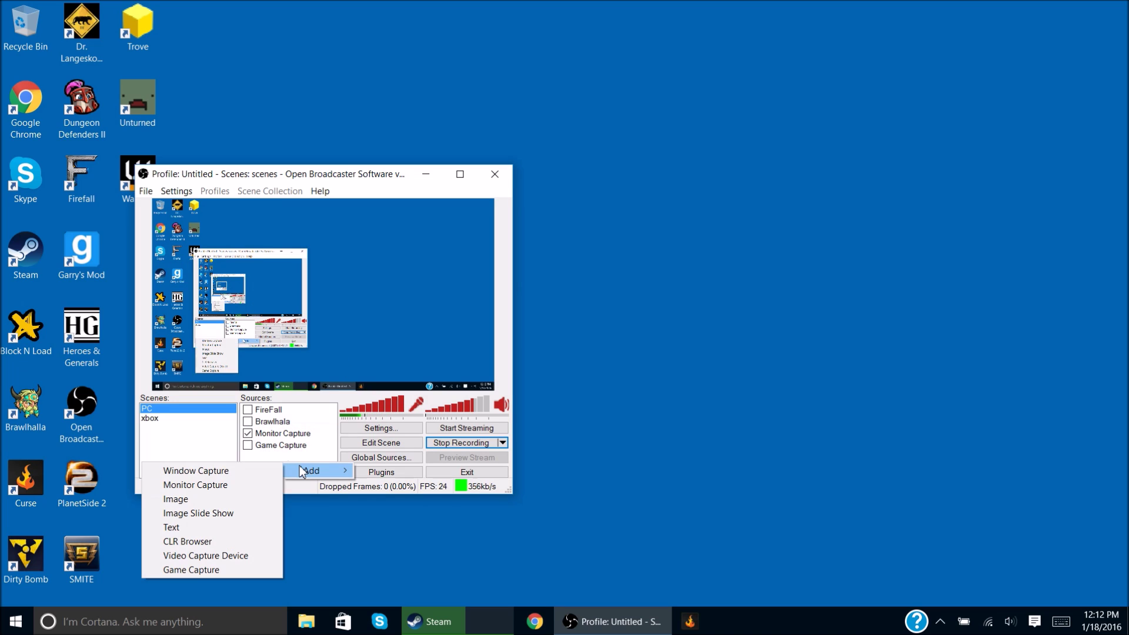
{"action": "left_click", "coordinate": [245, 557]}
{"action": "left_click", "coordinate": [613, 324]}
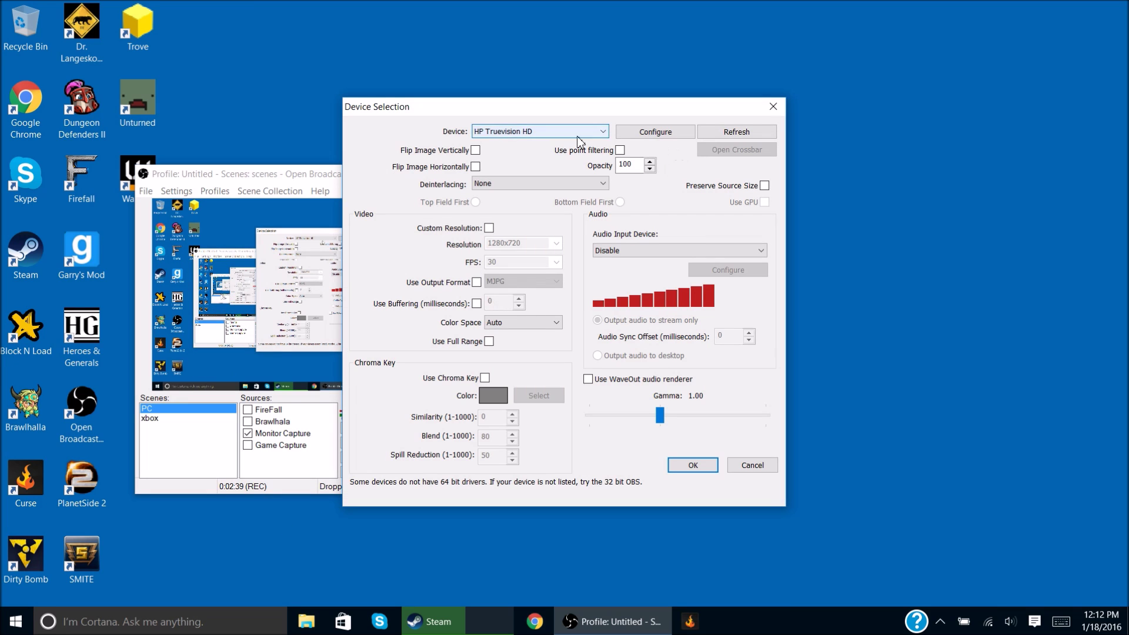
{"action": "left_click", "coordinate": [774, 108]}
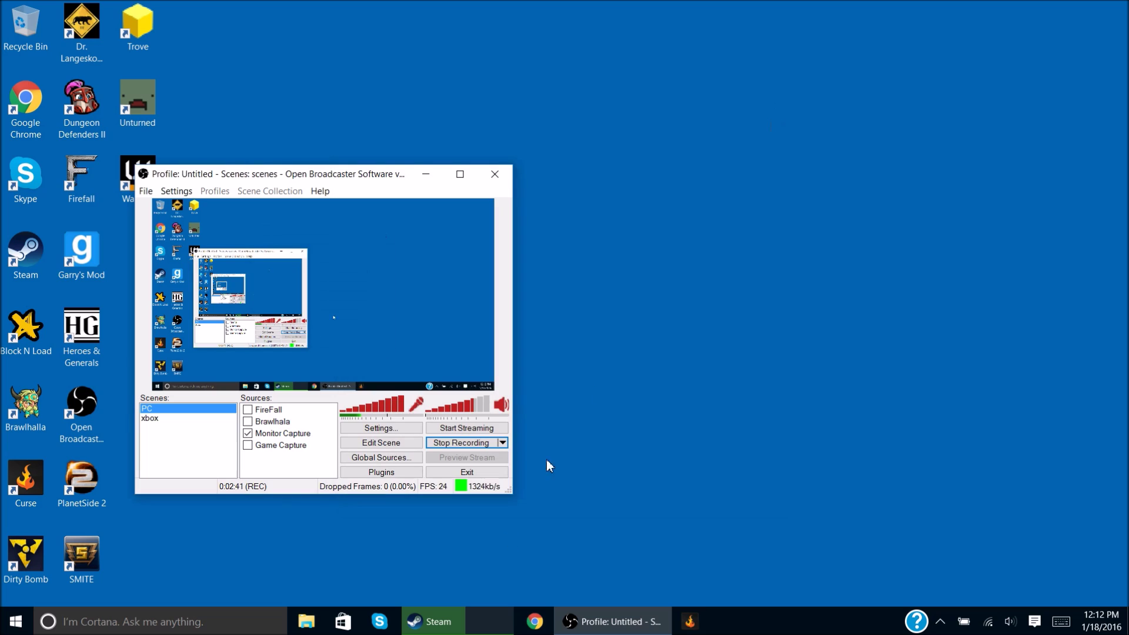
{"action": "right_click", "coordinate": [316, 454]}
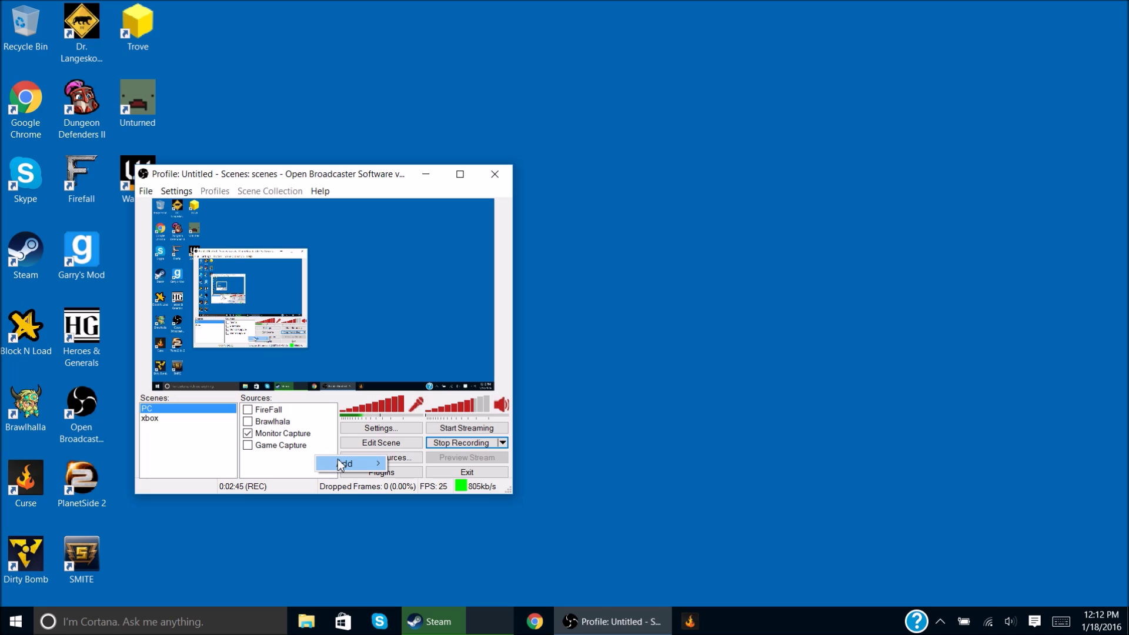
{"action": "mouse_move", "coordinate": [337, 459]}
{"action": "left_click", "coordinate": [230, 464]}
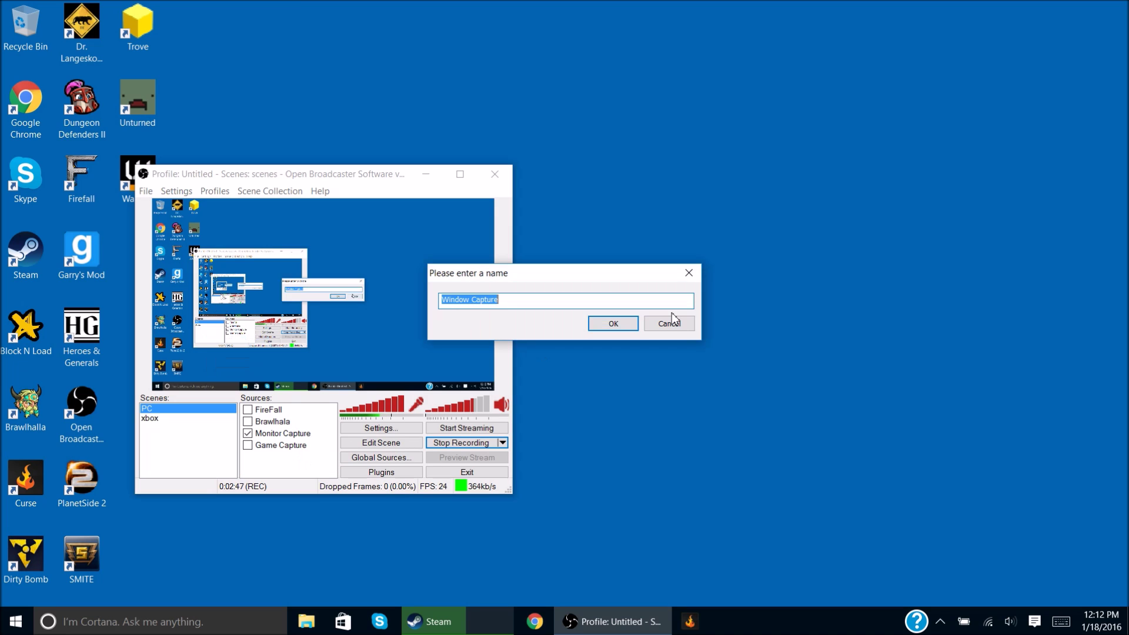
{"action": "left_click", "coordinate": [622, 324]}
{"action": "left_click", "coordinate": [739, 108]}
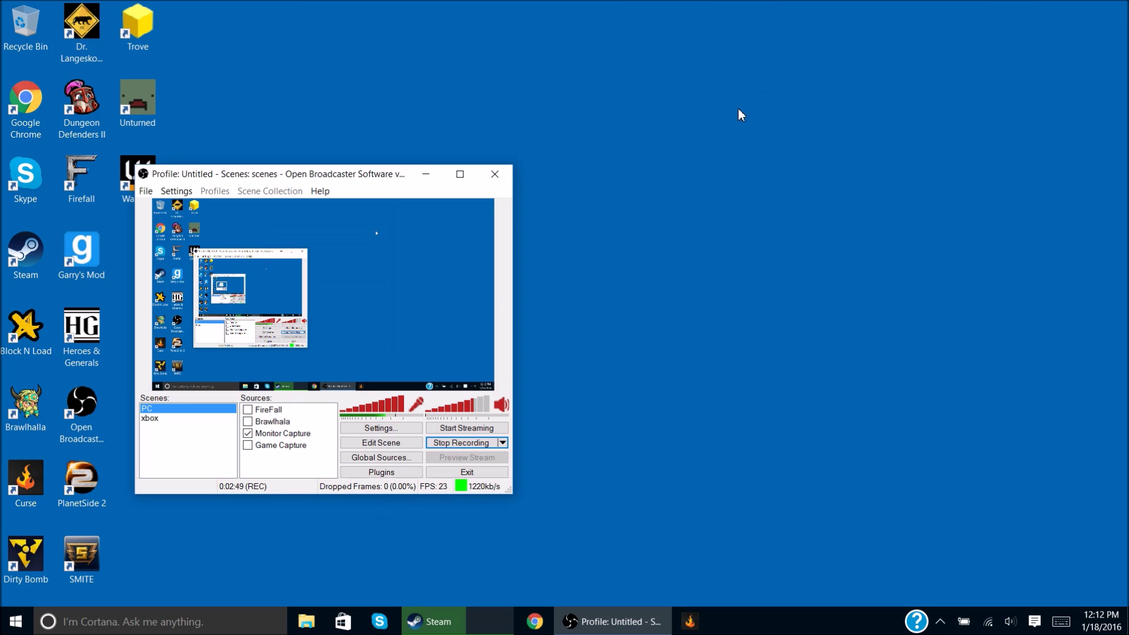
{"action": "left_click", "coordinate": [839, 366]}
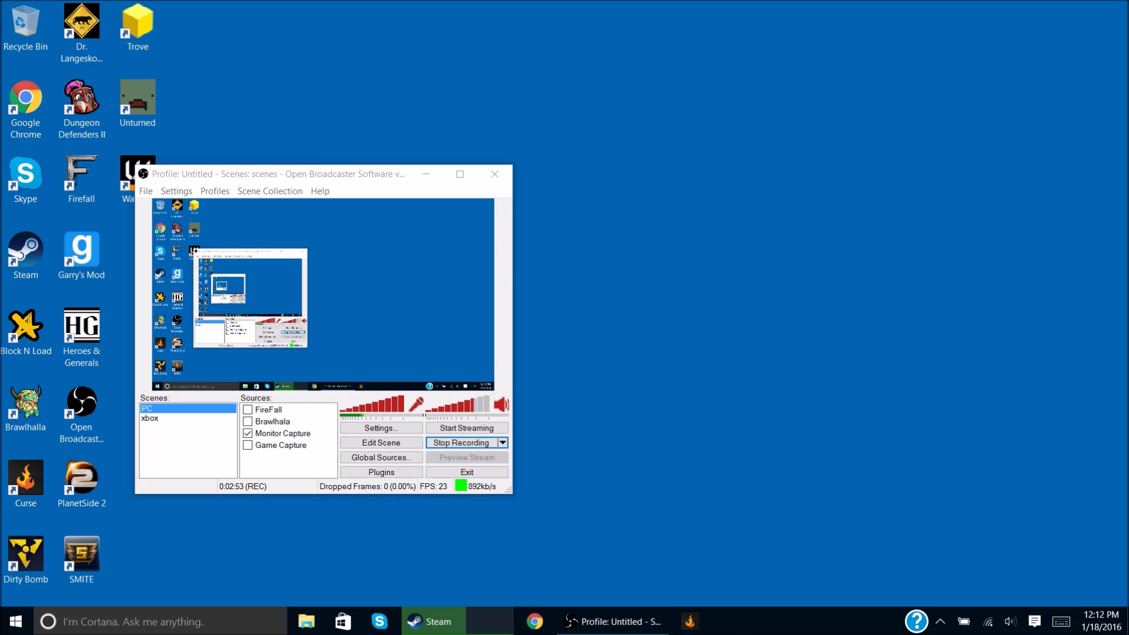
{"action": "left_click", "coordinate": [596, 328]}
{"action": "right_click", "coordinate": [315, 463]}
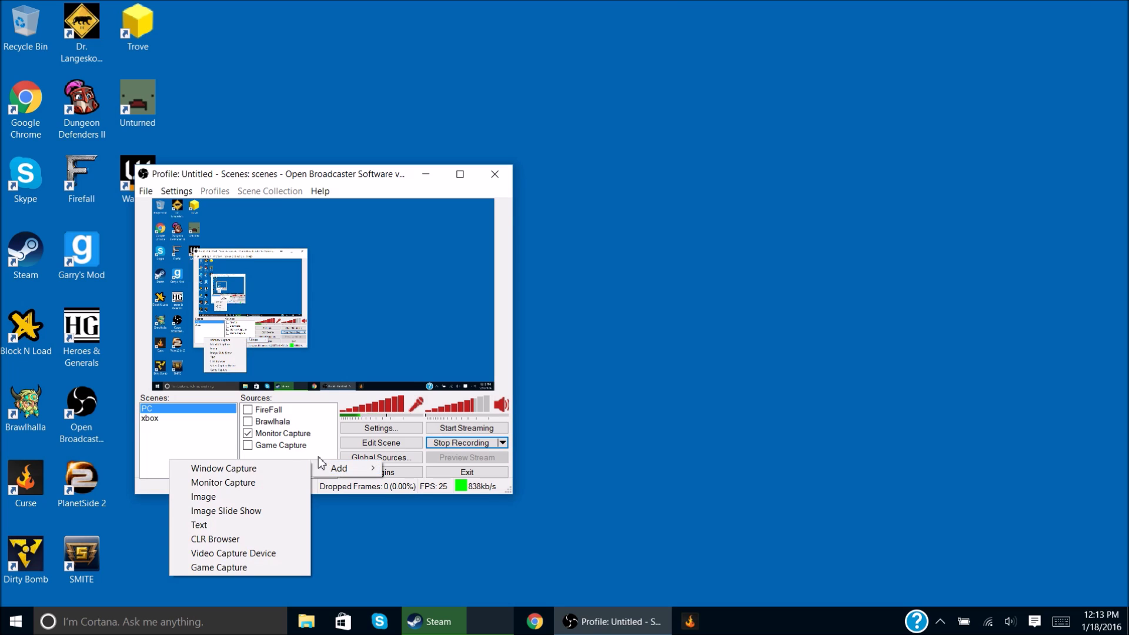
{"action": "left_click", "coordinate": [381, 435]}
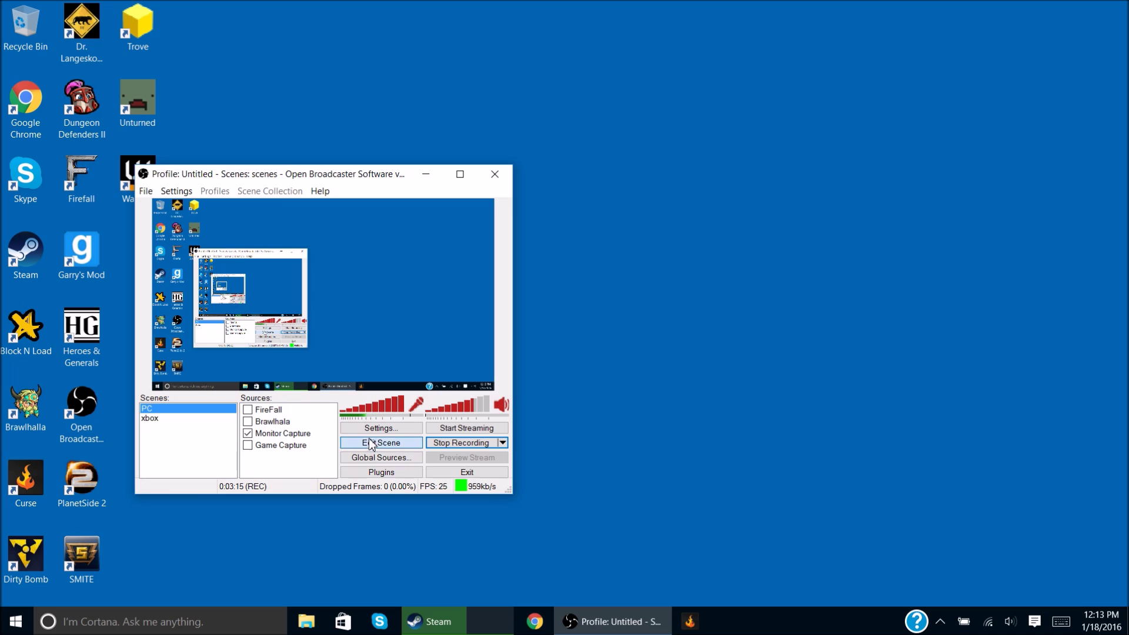
{"action": "left_click", "coordinate": [381, 442]}
{"action": "left_click", "coordinate": [450, 323]}
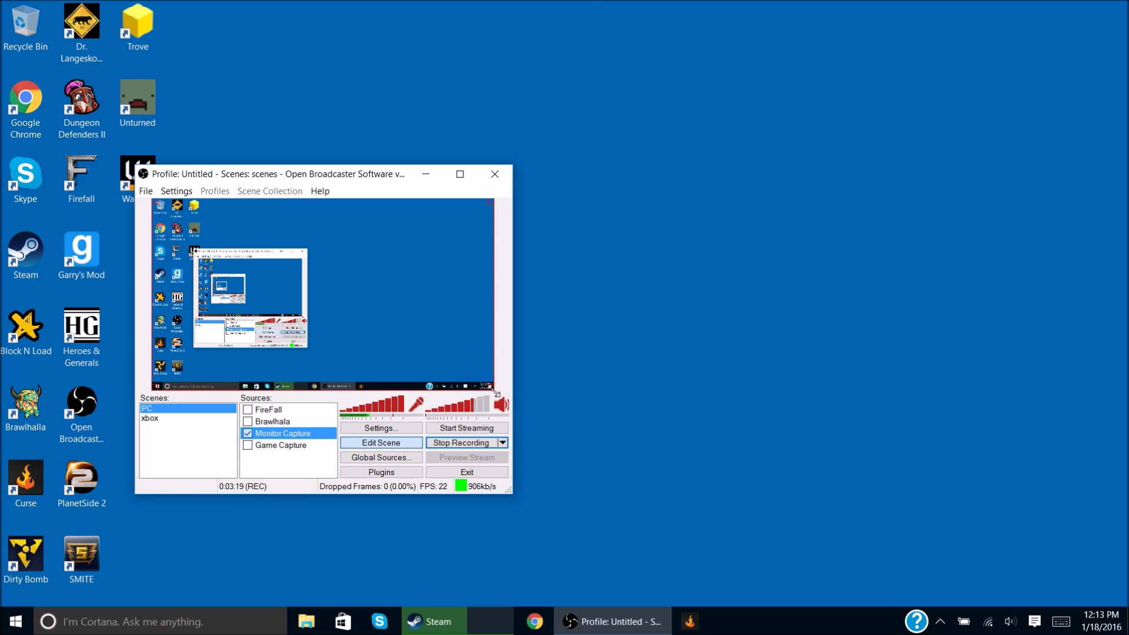
{"action": "mouse_move", "coordinate": [494, 390]}
{"action": "left_mouse_down"}
{"action": "mouse_move", "coordinate": [306, 284]}
{"action": "mouse_move", "coordinate": [537, 404]}
{"action": "mouse_move", "coordinate": [466, 373]}
{"action": "mouse_move", "coordinate": [493, 381]}
{"action": "left_mouse_up"}
{"action": "left_click", "coordinate": [381, 445]}
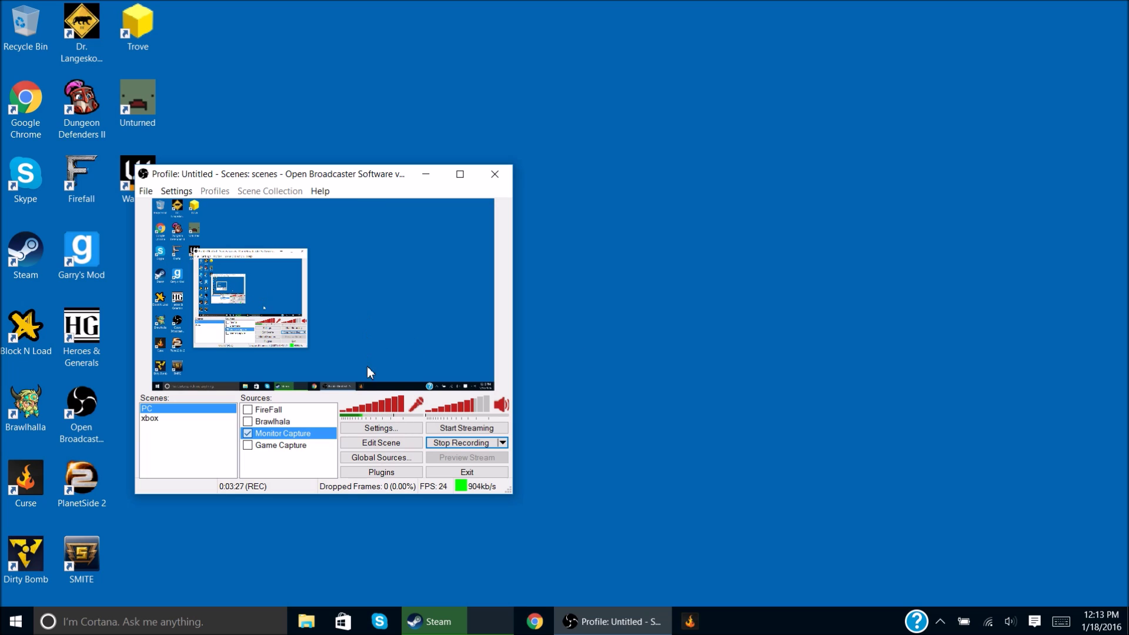
{"action": "right_click", "coordinate": [273, 435]}
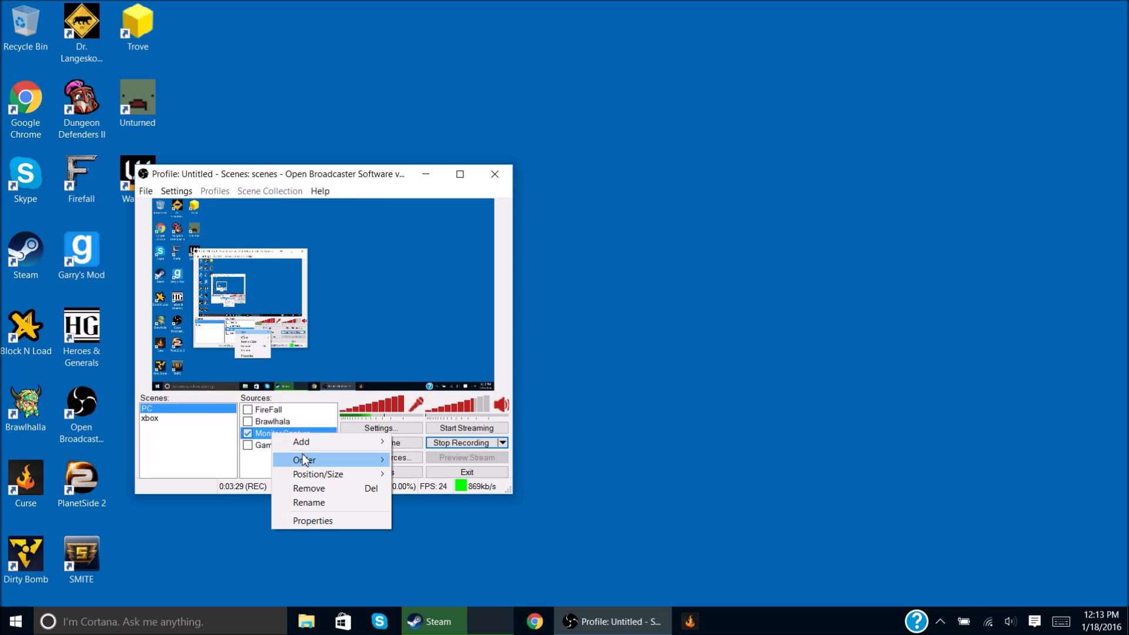
{"action": "left_click", "coordinate": [301, 518]}
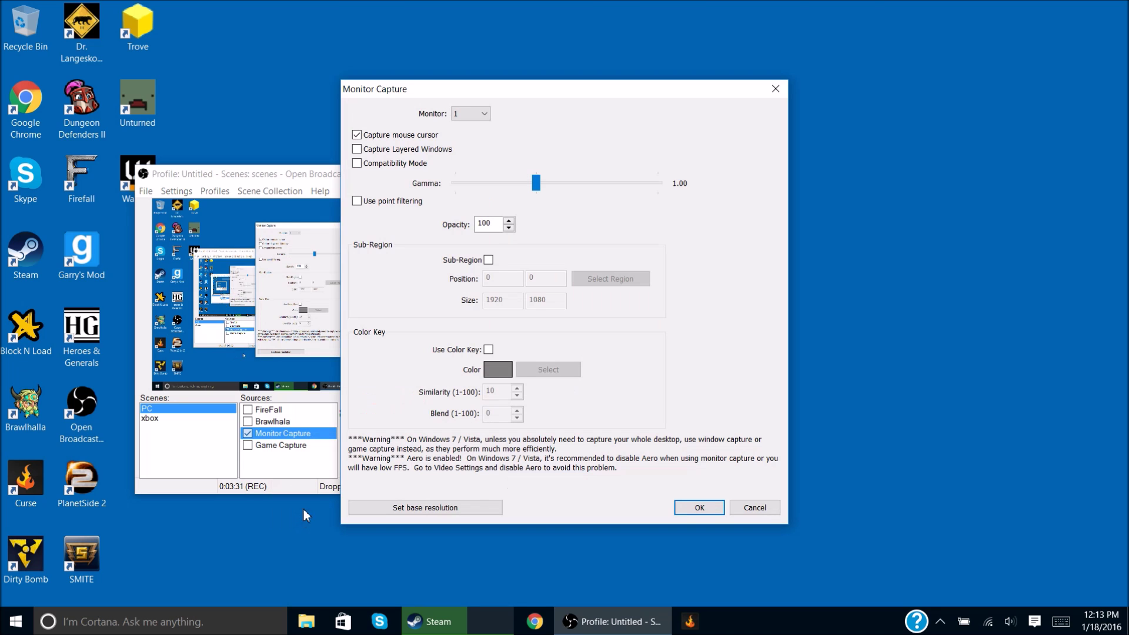
{"action": "left_click", "coordinate": [488, 260]}
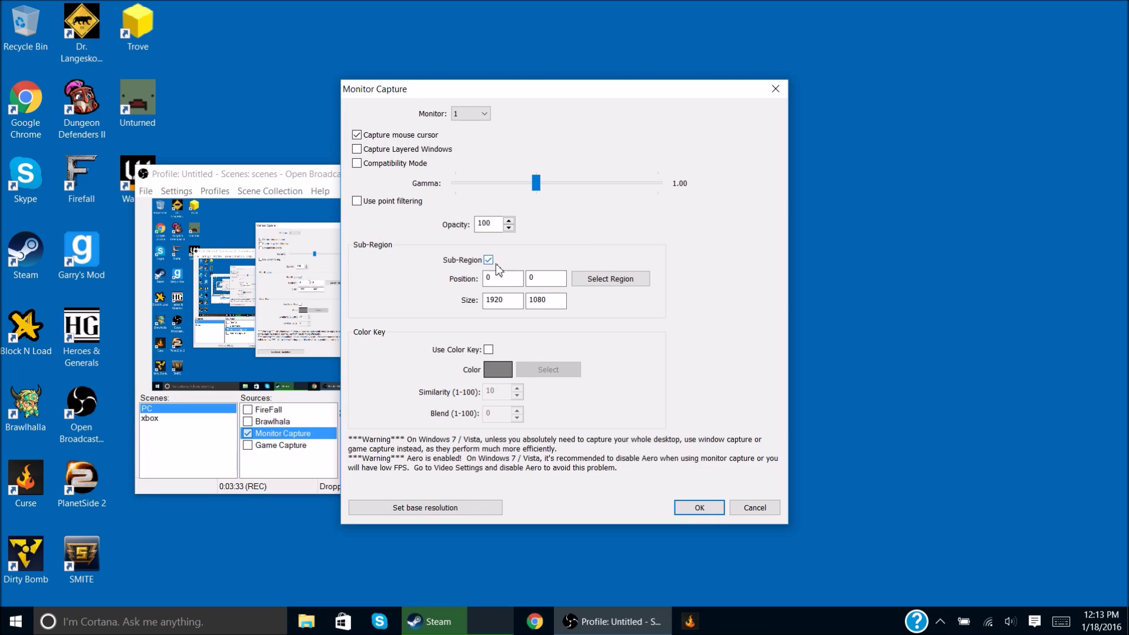
{"action": "left_click", "coordinate": [591, 280]}
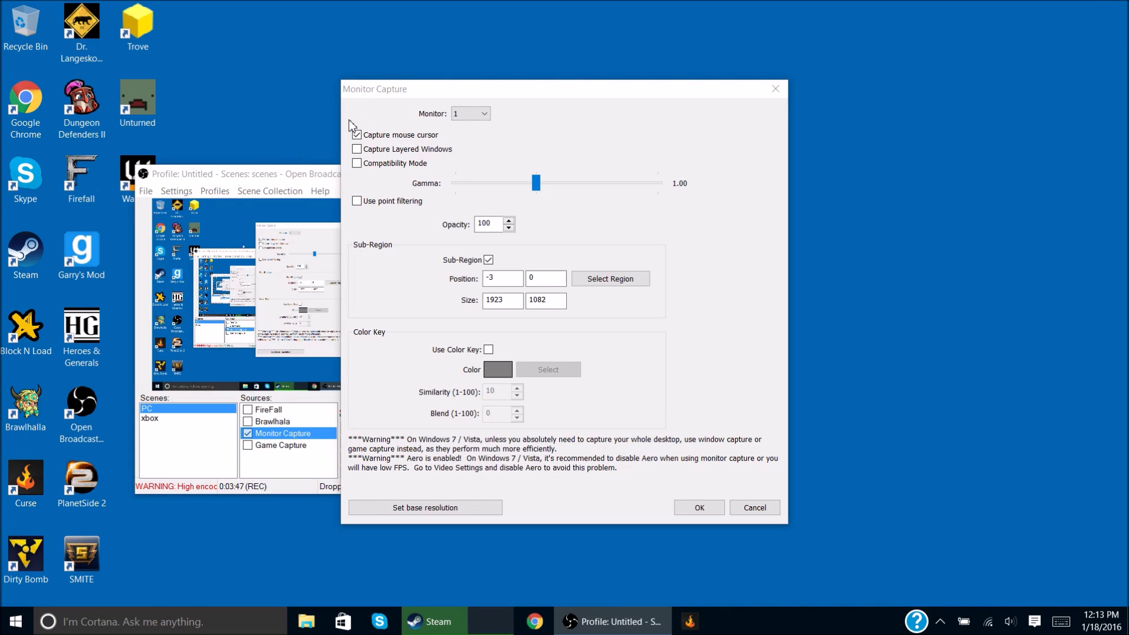
{"action": "left_click", "coordinate": [776, 90]}
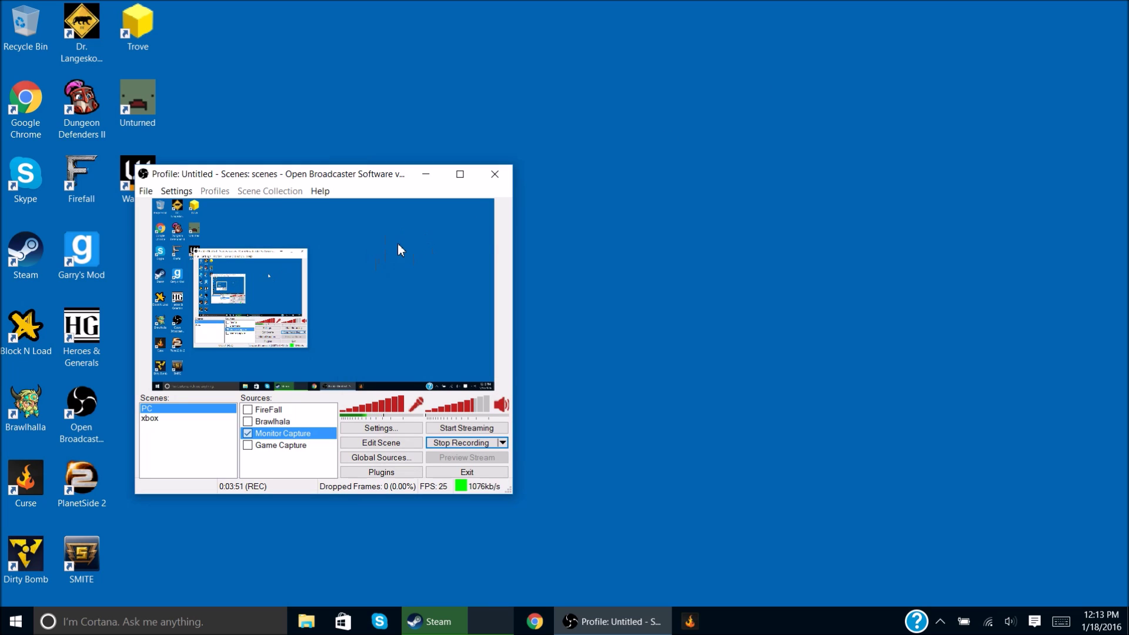